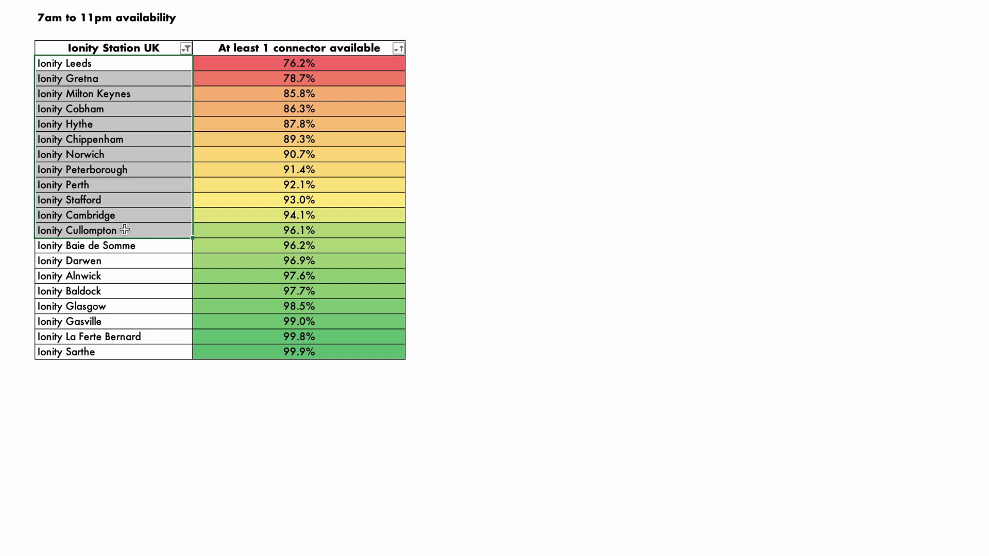
- Review the 7am to 11pm availability table, comparing the percentages of Ionity stations with at least one connector available
drag(124, 230, 127, 244)
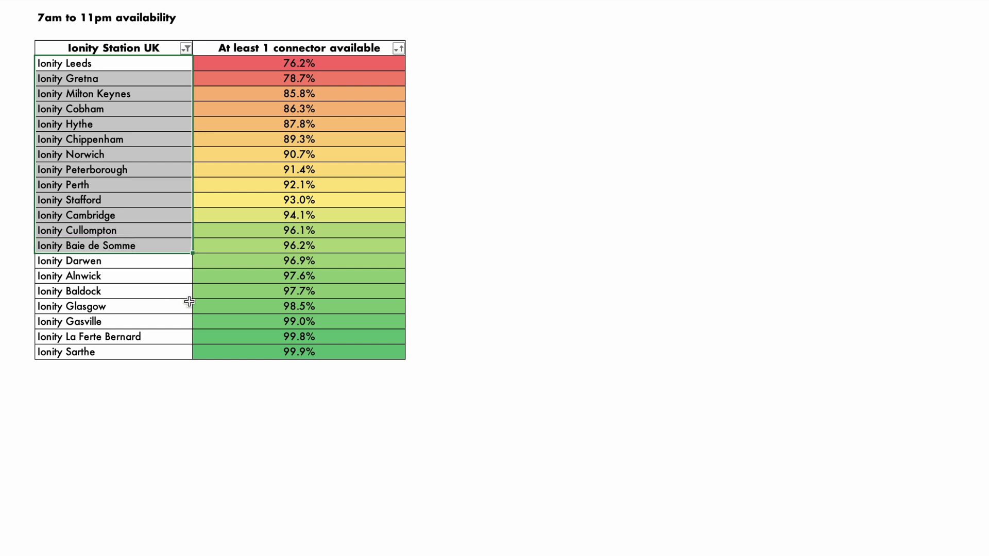
click(318, 62)
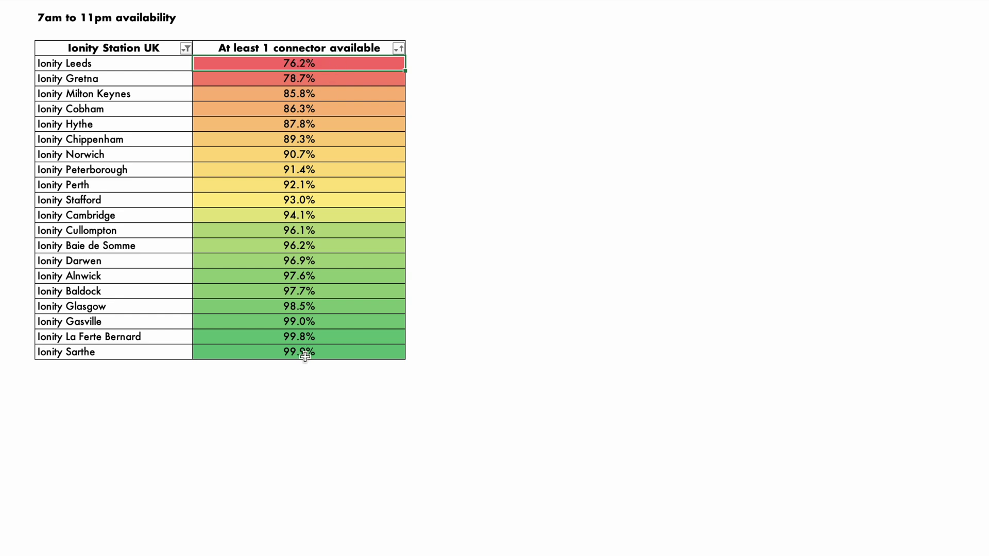
drag(305, 356, 109, 266)
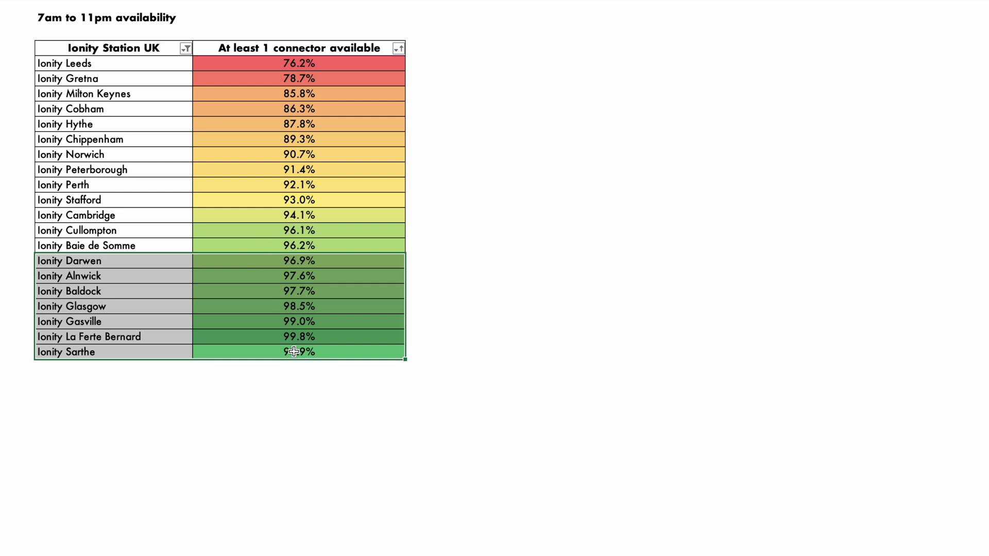
drag(299, 350, 302, 281)
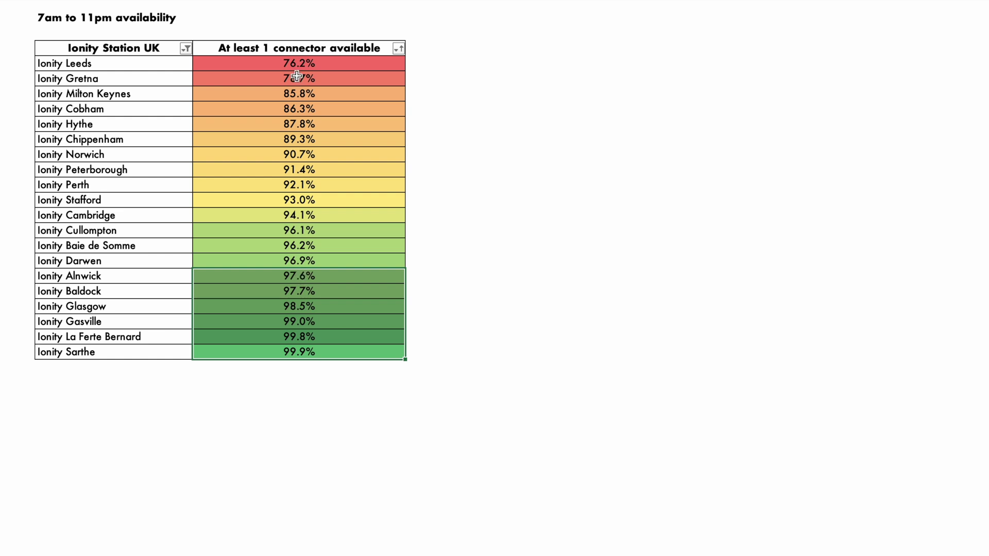
click(295, 276)
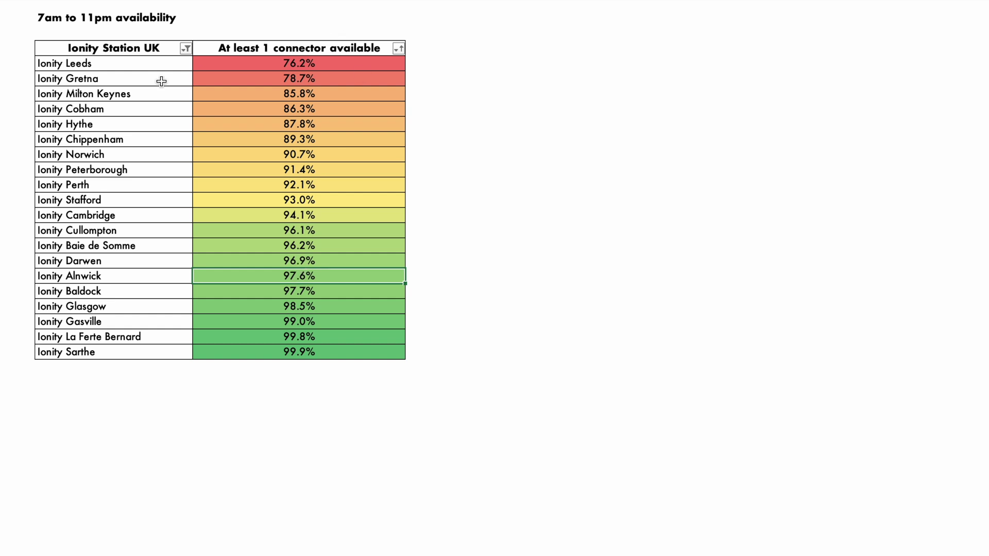
mouse_move(315, 64)
mouse_down()
mouse_move(346, 252)
mouse_move(347, 357)
mouse_up()
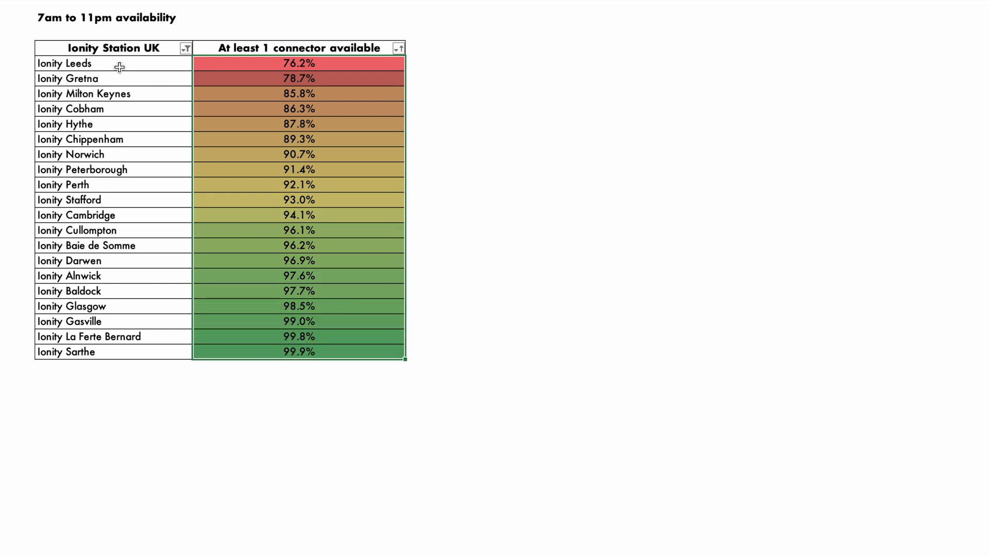
drag(115, 108, 331, 106)
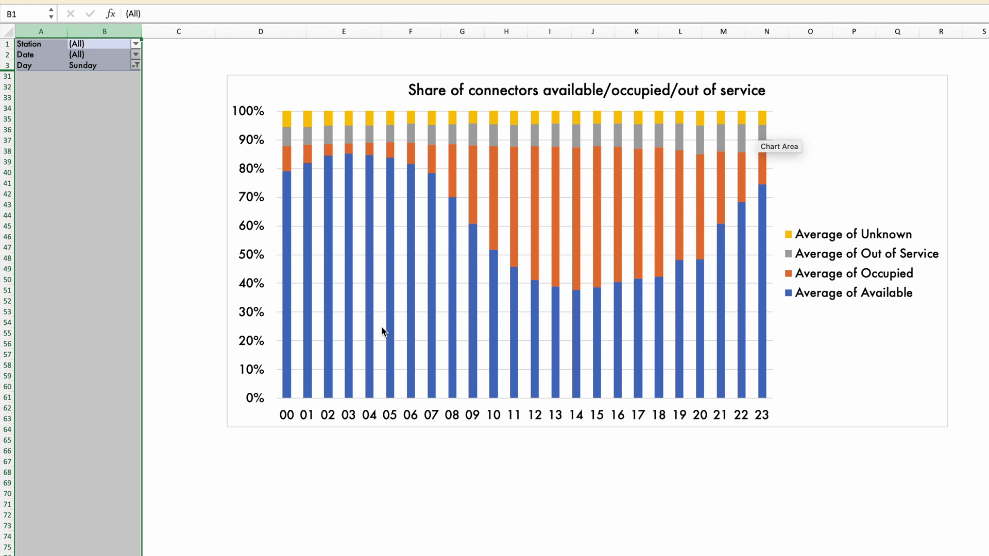
- Reset the pivot chart's Day filter to include all days
click(185, 56)
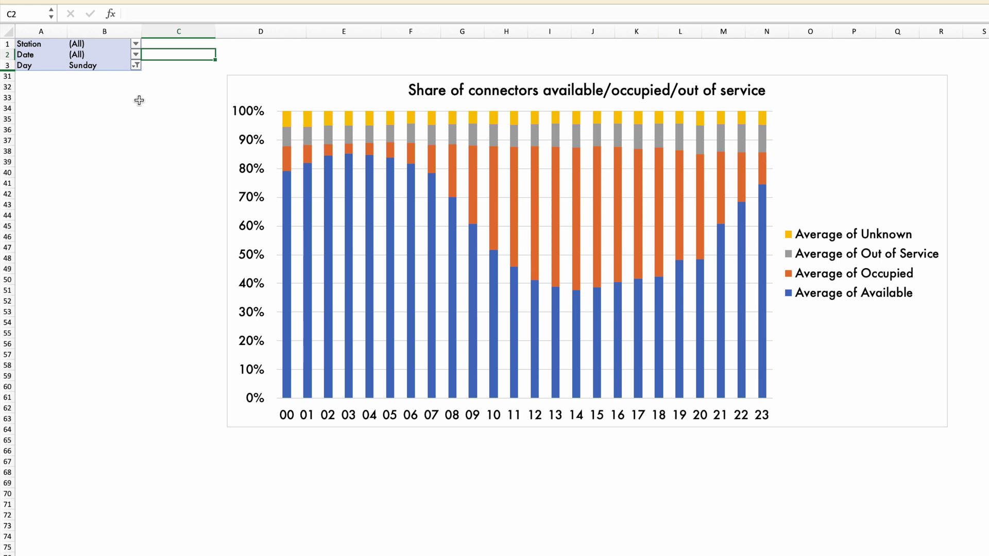
click(136, 66)
click(173, 122)
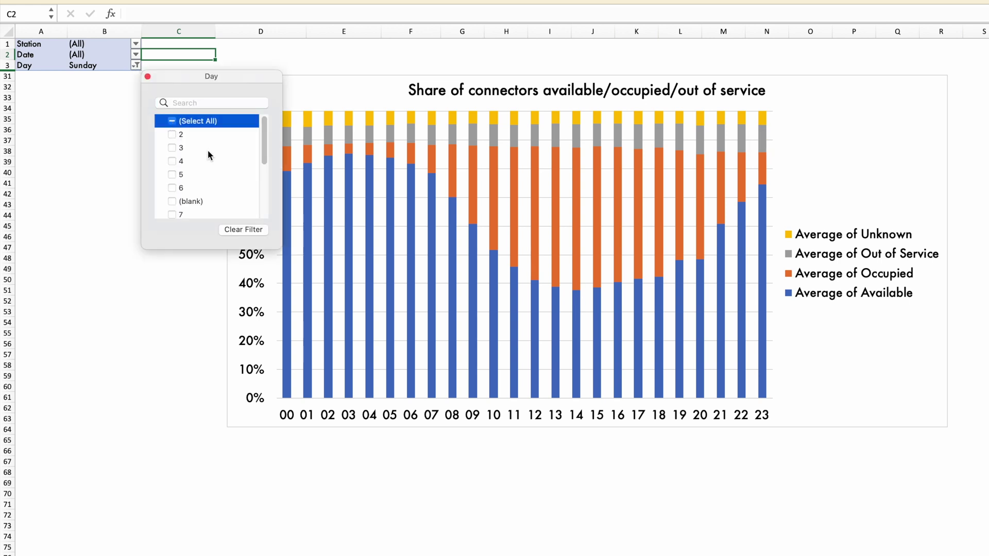
click(169, 308)
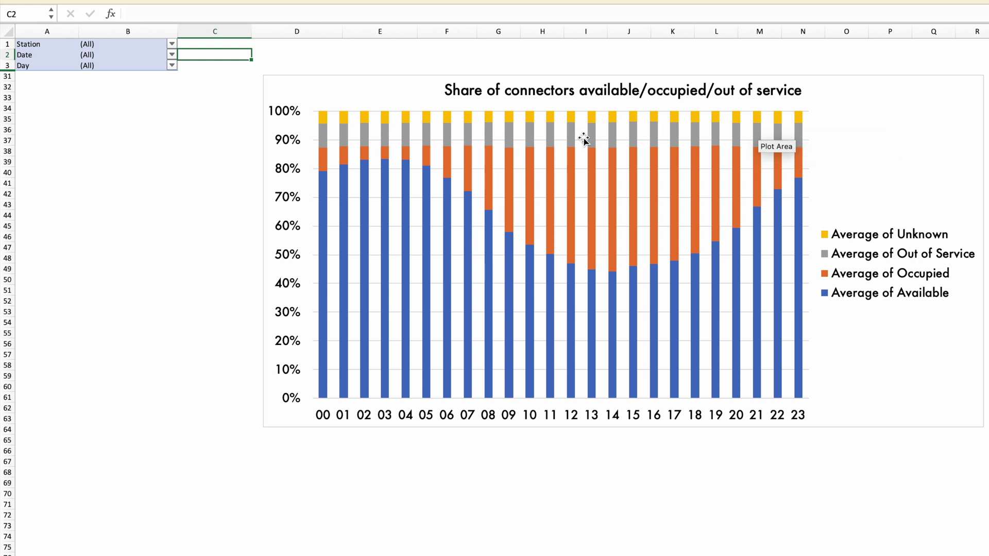
- Filter the connector share chart's Station field to Ionity Cobham only
click(172, 44)
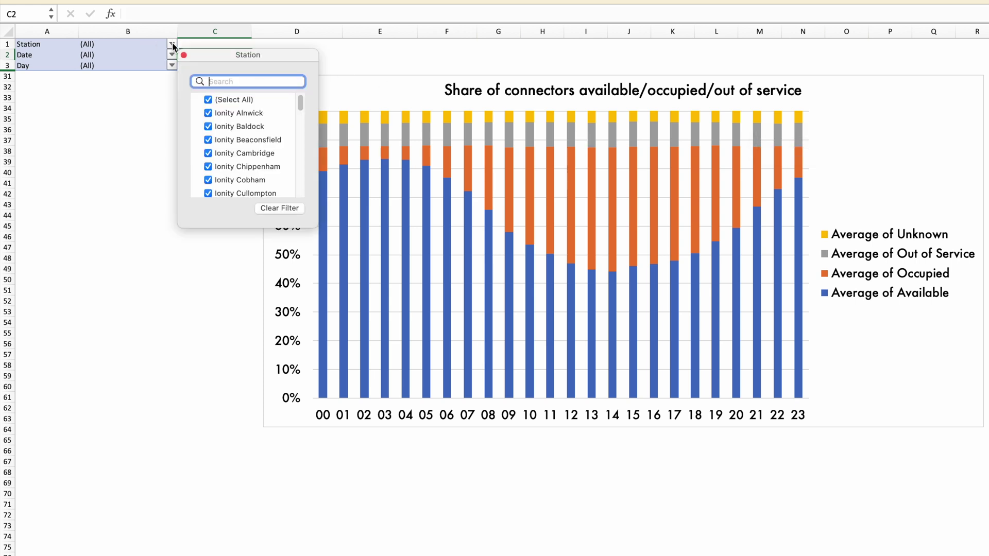
click(208, 99)
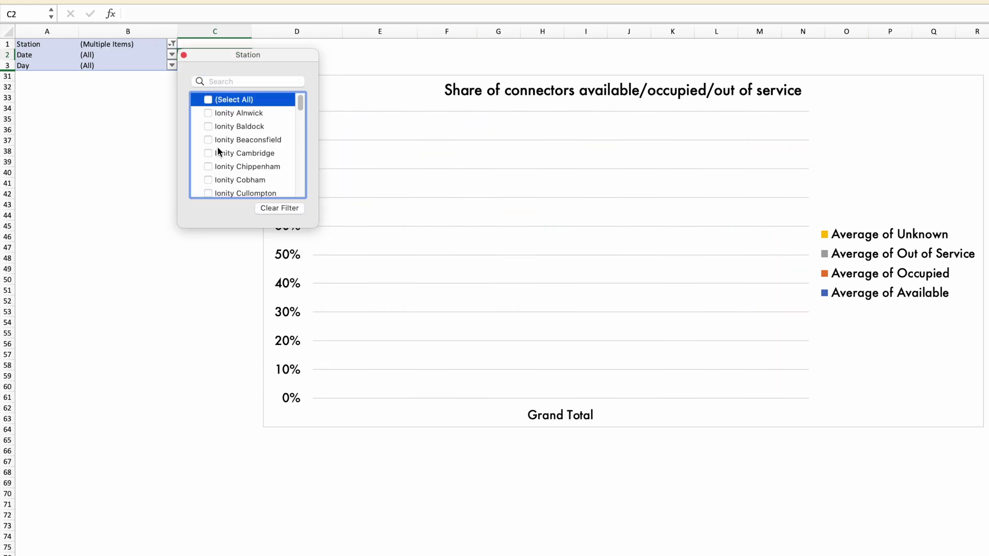
click(210, 180)
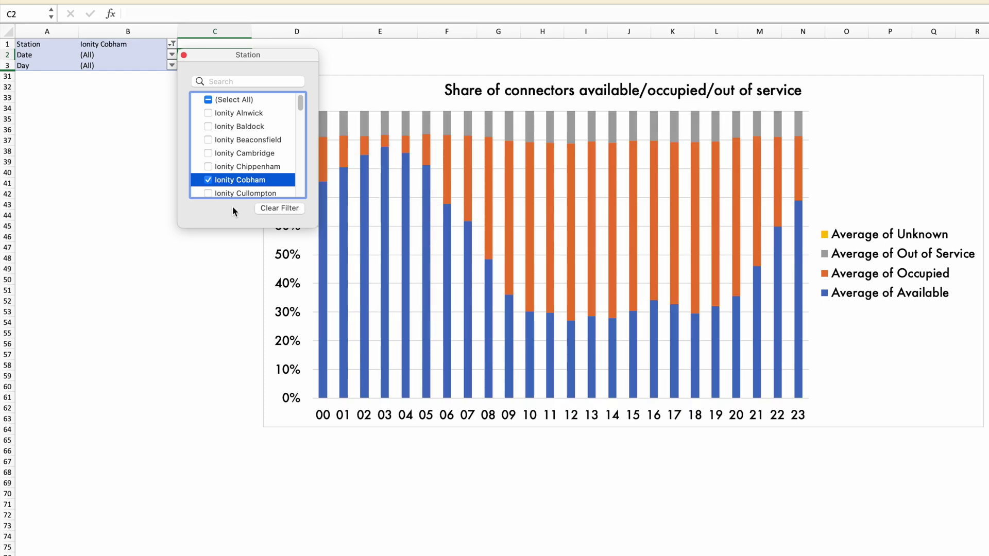
click(199, 333)
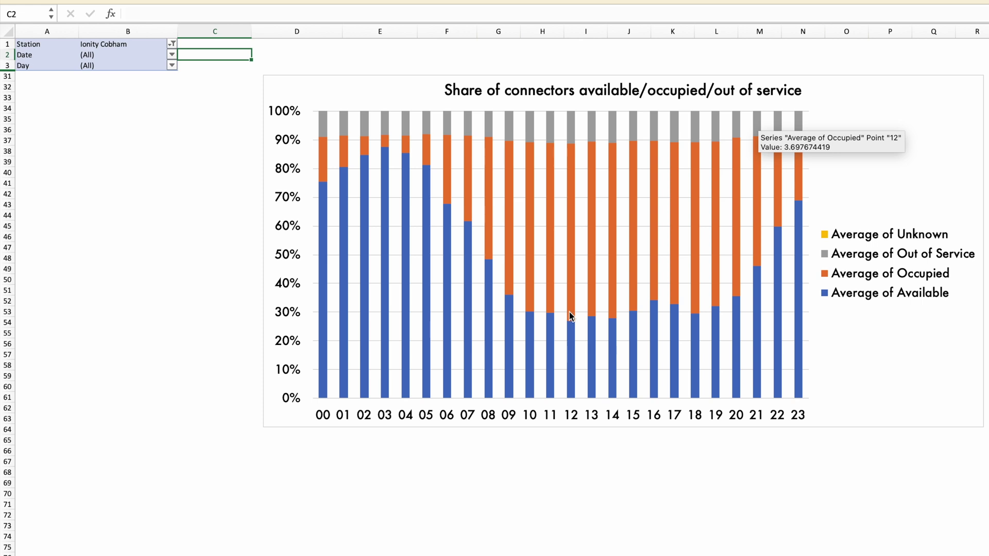
- Restrict the Day filter to Saturday and Sunday for Ionity Cobham and inspect the chart's hourly availability values
click(171, 64)
scroll(247, 170, down, 3)
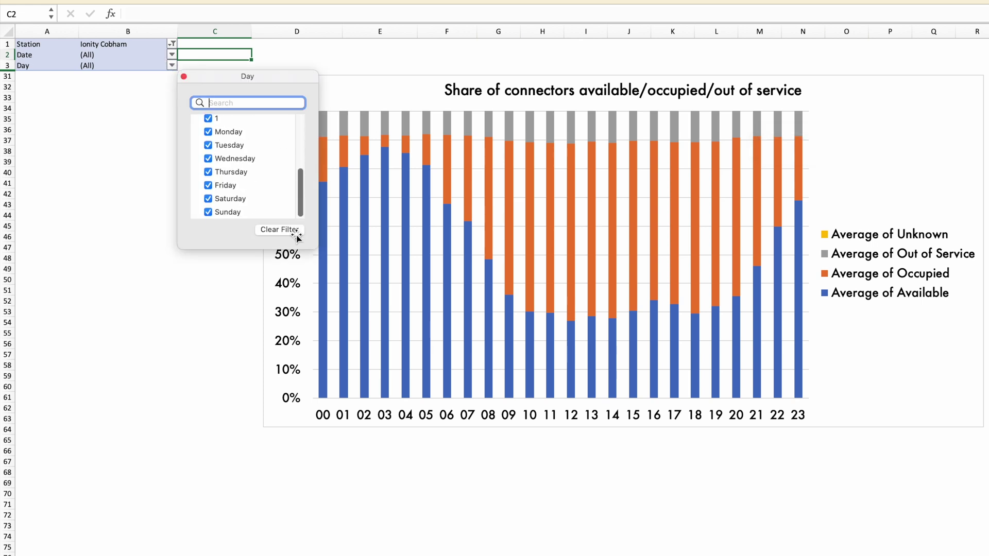
scroll(247, 170, up, 3)
click(237, 124)
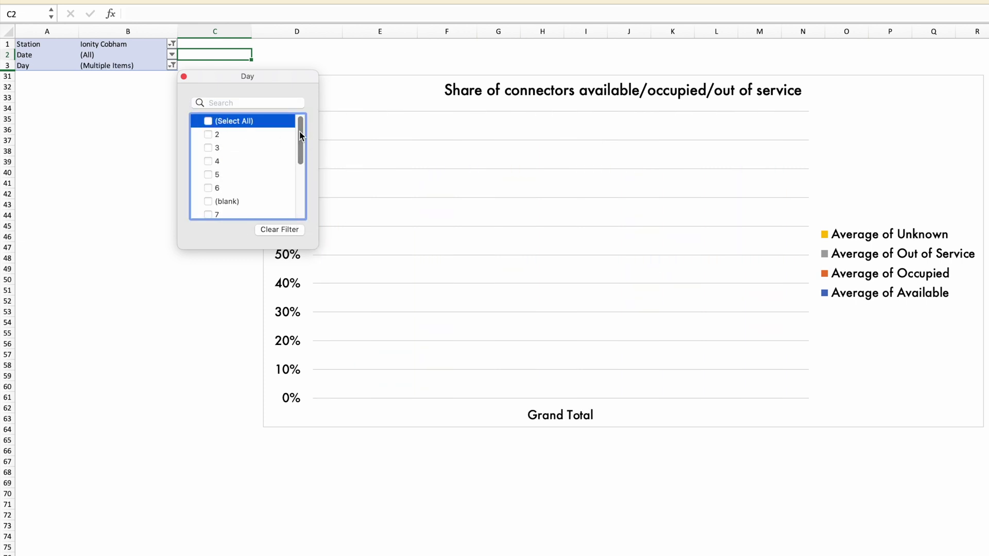
scroll(247, 170, down, 3)
click(209, 199)
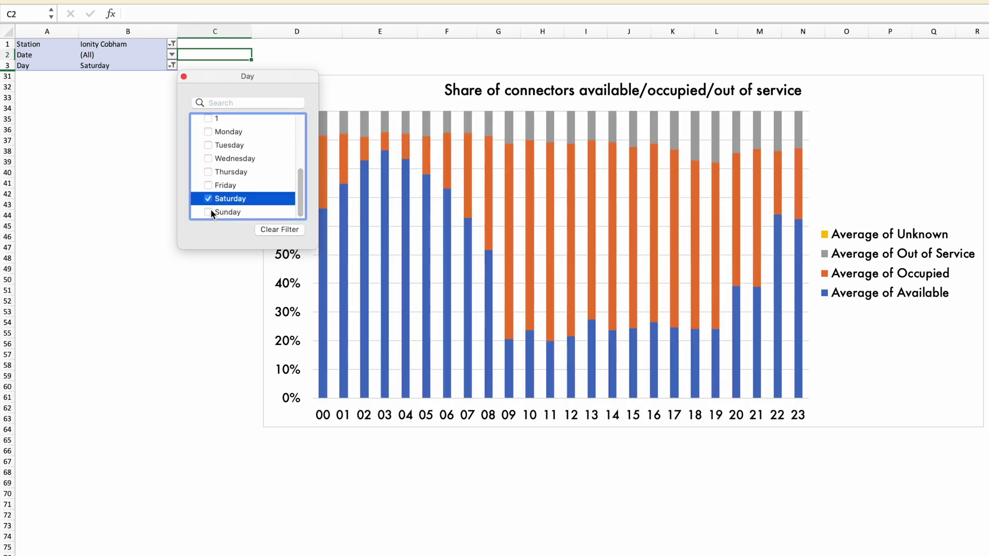
click(208, 212)
click(86, 168)
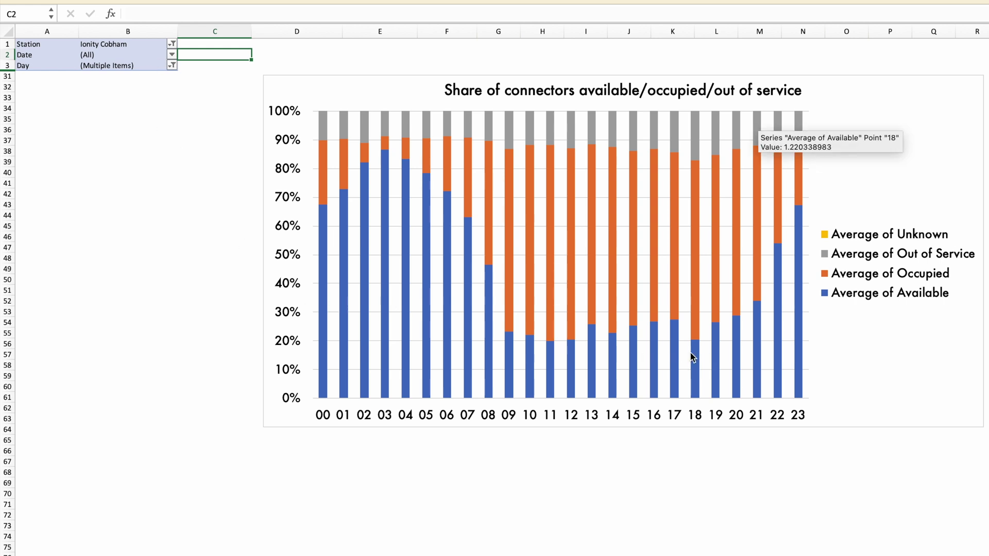
mouse_move(678, 351)
mouse_move(713, 335)
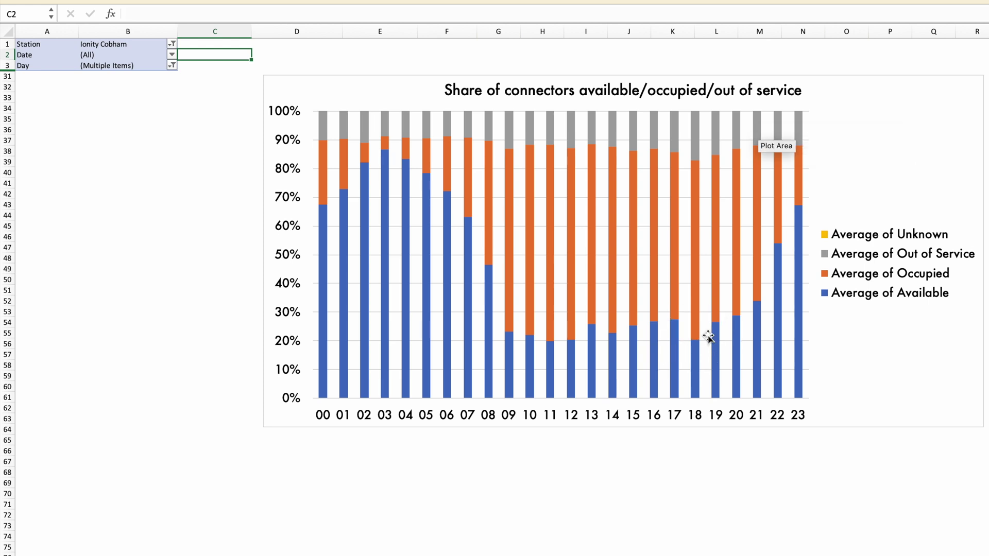
mouse_move(691, 305)
mouse_move(651, 333)
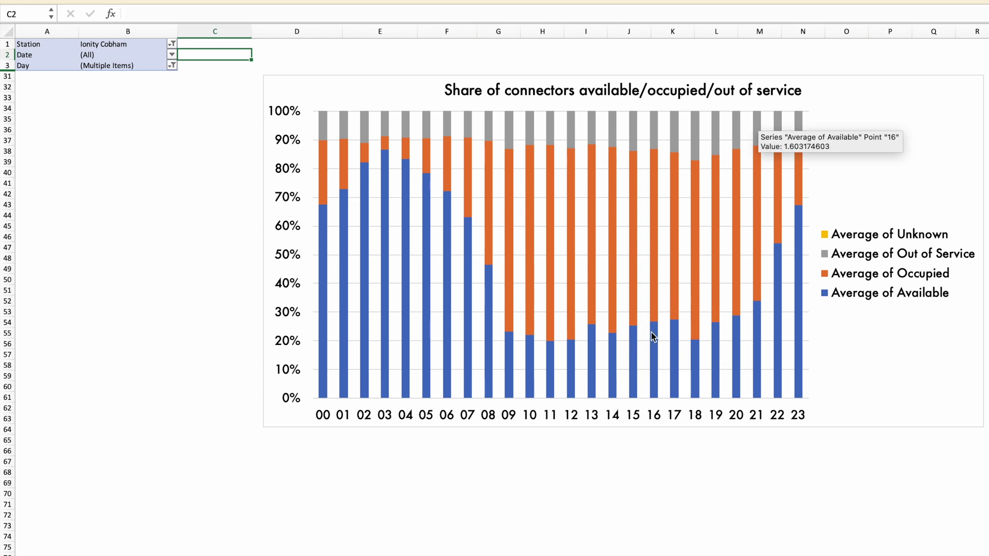
- Switch the Station filter from Ionity Cobham to Ionity Milton Keynes only
click(172, 44)
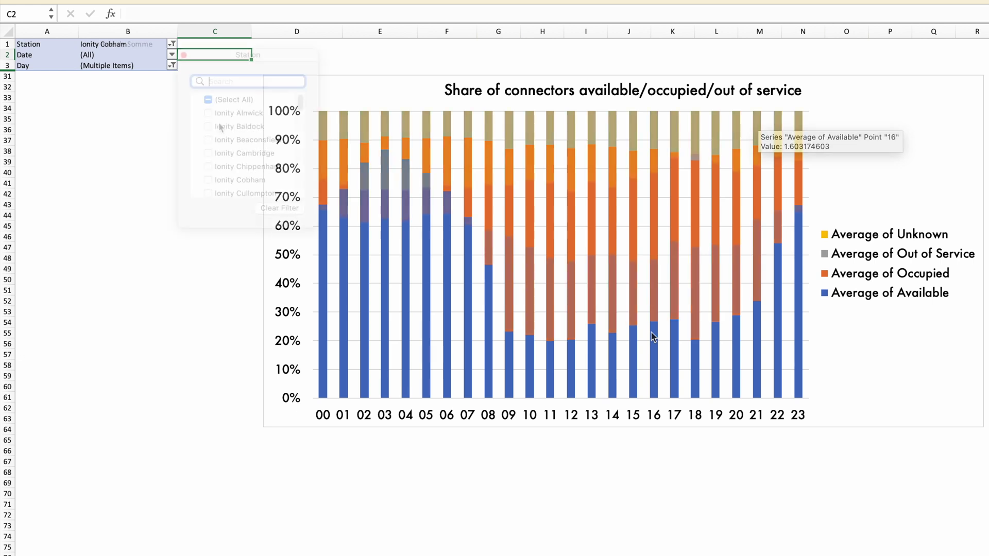
click(208, 100)
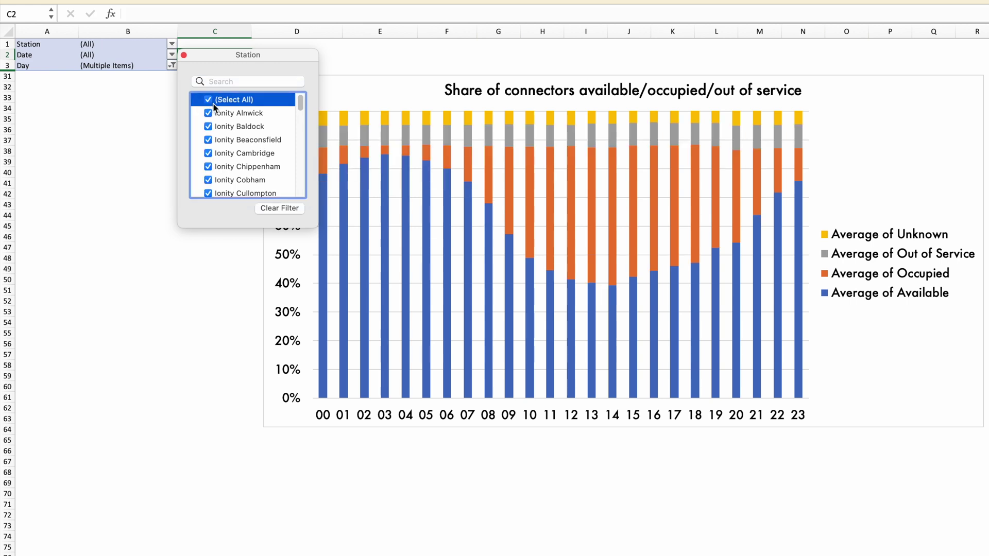
click(214, 103)
drag(300, 100, 298, 131)
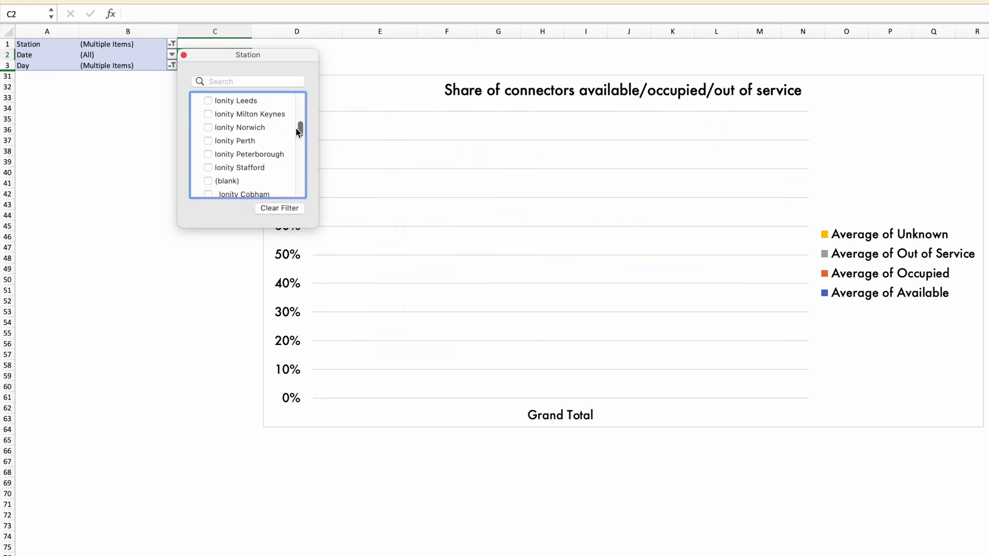
click(208, 114)
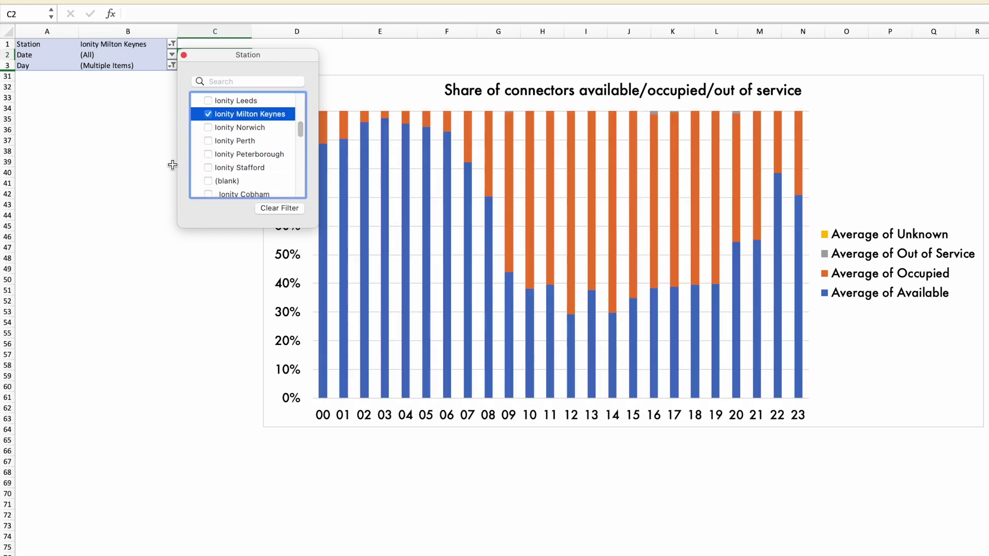
click(143, 167)
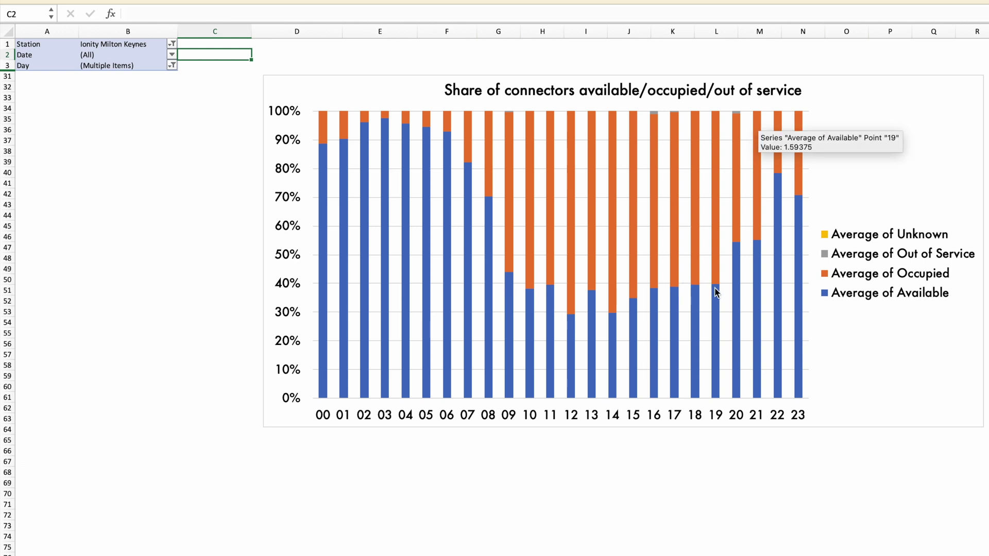
- Change the Day filter to Monday through Friday, excluding Saturday and Sunday, for the Ionity Milton Keynes chart
click(172, 64)
drag(302, 129, 303, 199)
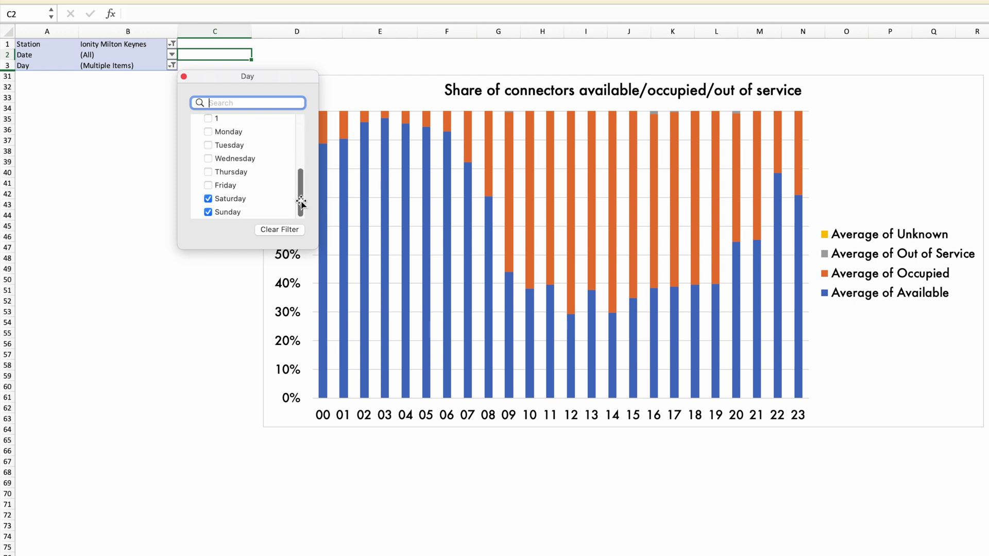
click(208, 198)
click(208, 212)
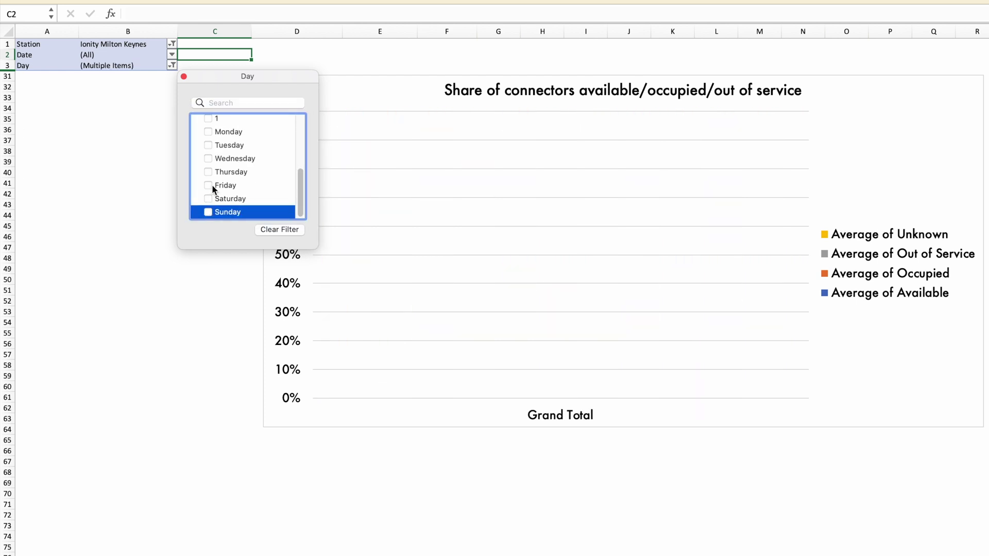
click(208, 185)
click(208, 172)
click(208, 158)
click(208, 145)
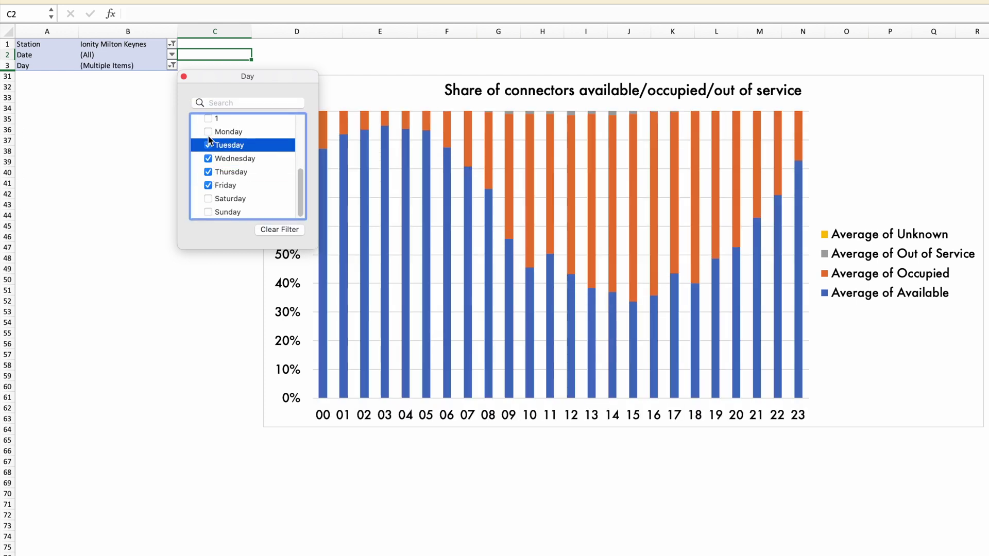
click(208, 131)
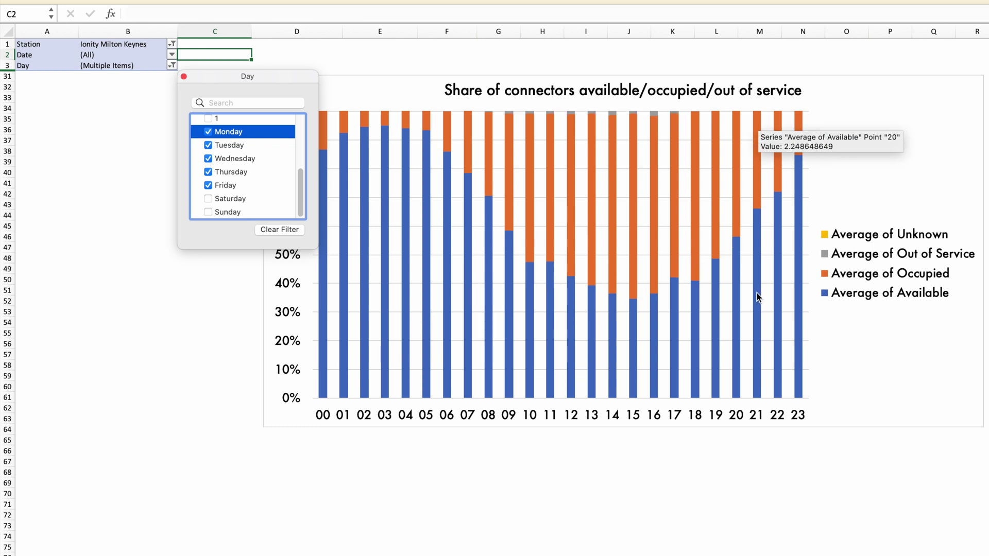
click(198, 308)
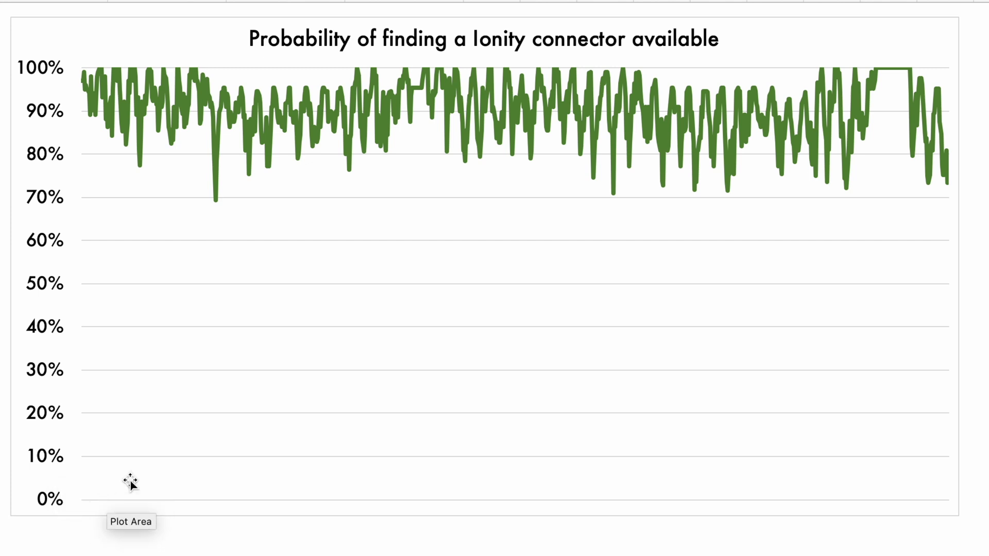
- Examine the connector availability line chart's values across late September and early October
mouse_move(90, 86)
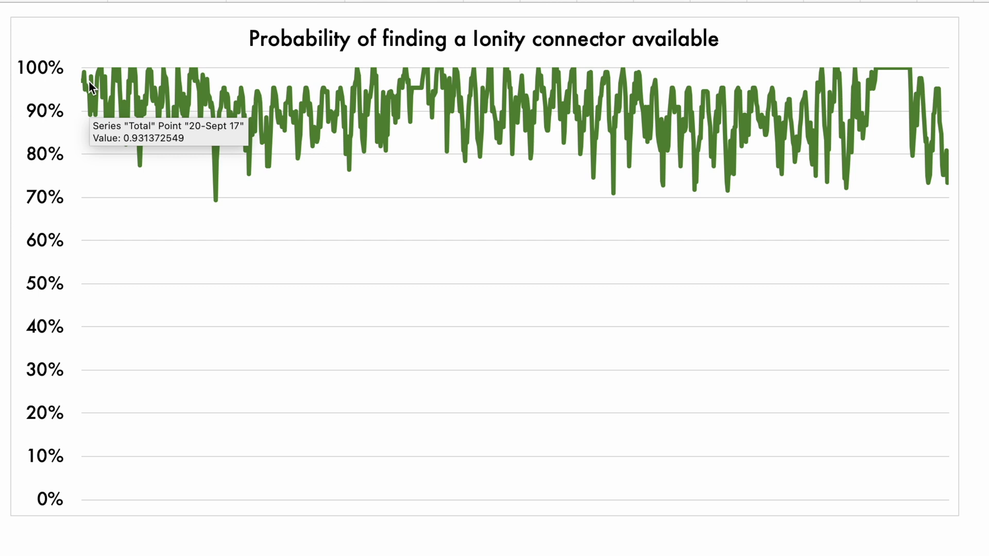
mouse_move(103, 110)
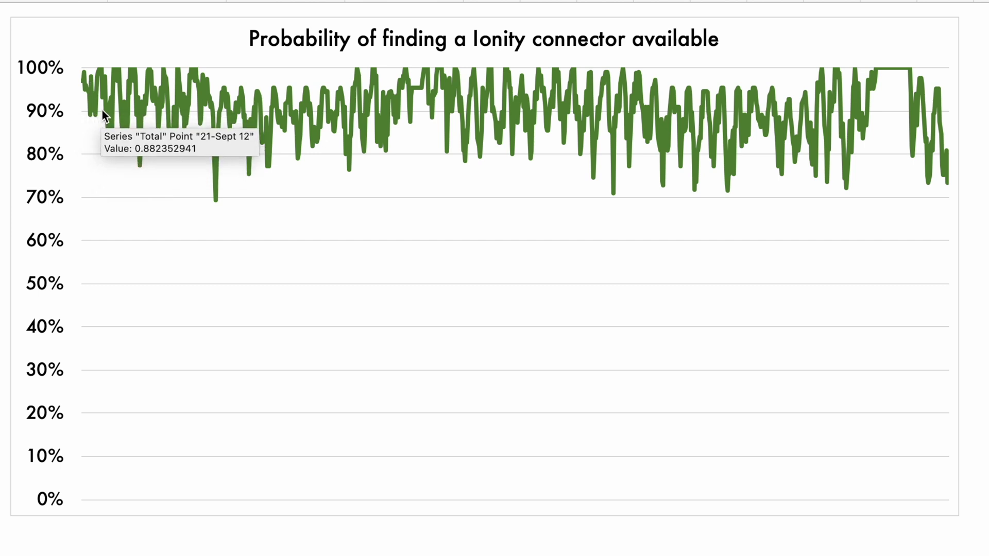
mouse_move(195, 74)
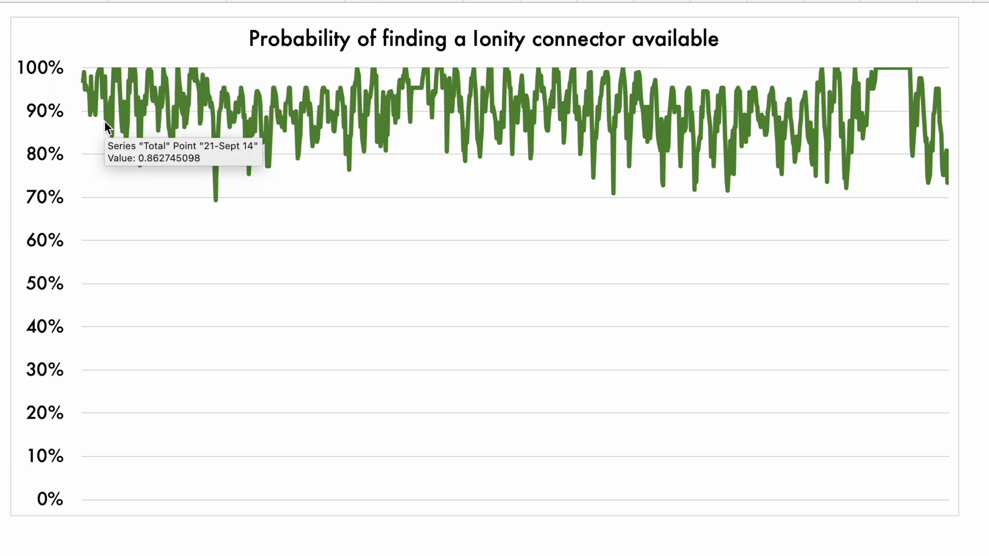
mouse_move(135, 119)
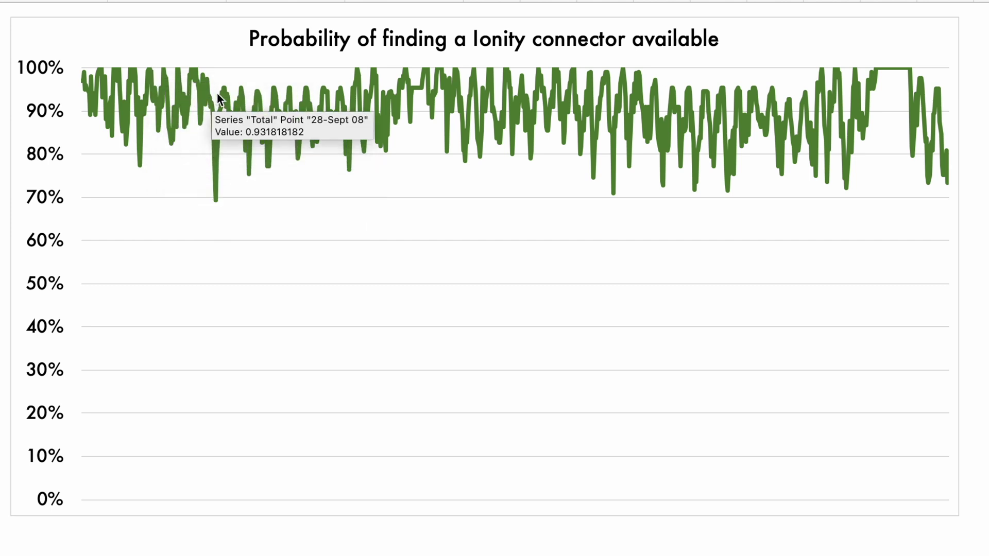
mouse_move(253, 155)
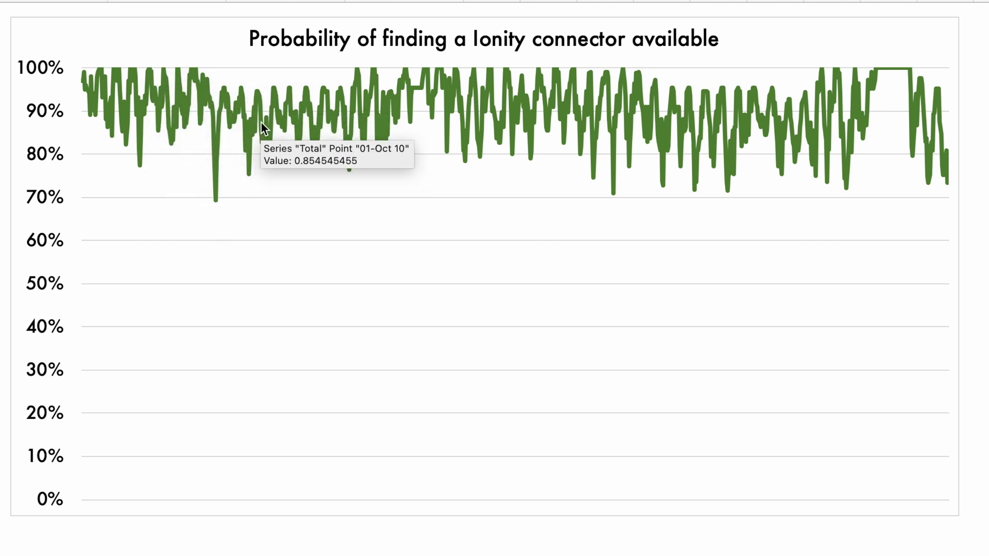
- Filter the availability line chart's Station field to Ionity Cambridge only
click(24, 46)
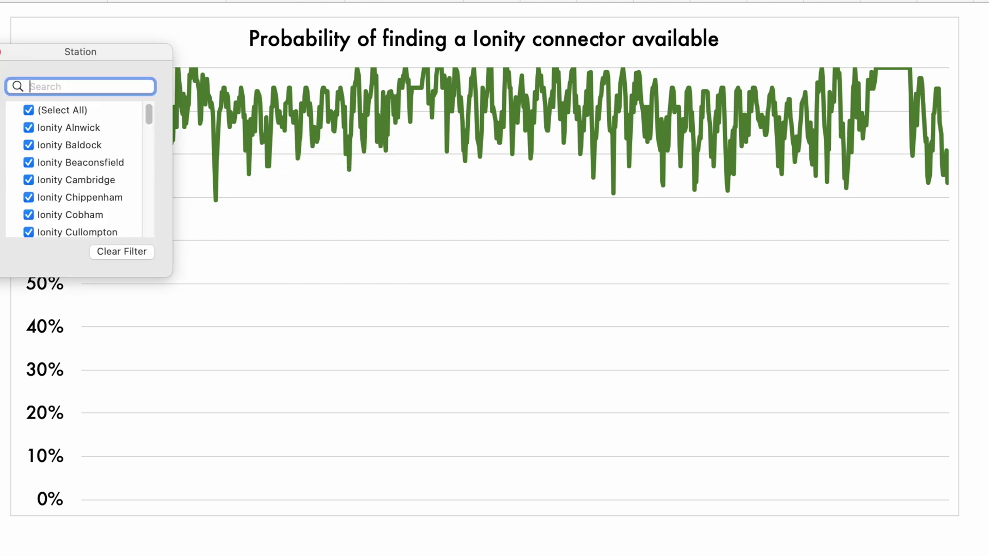
click(32, 111)
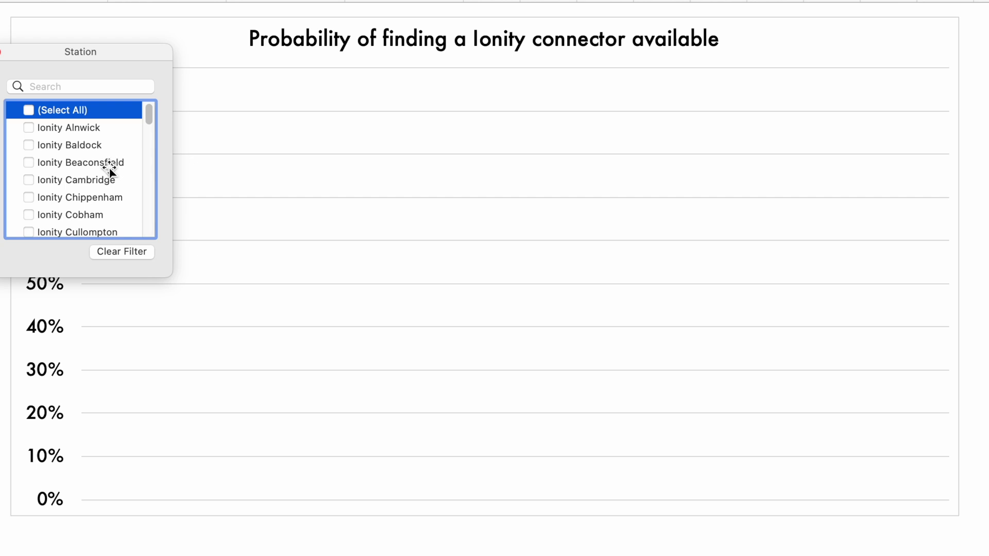
scroll(148, 129, down, 2)
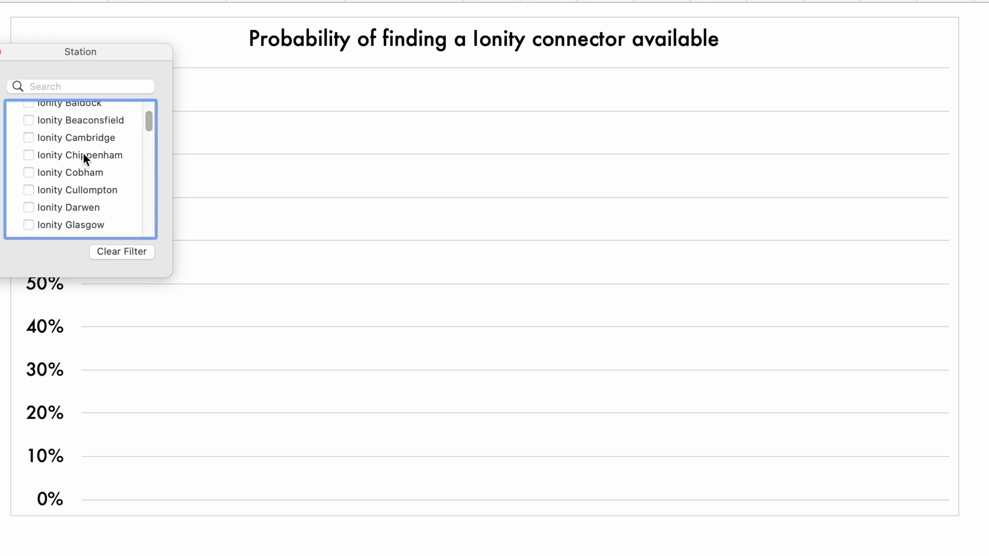
click(38, 138)
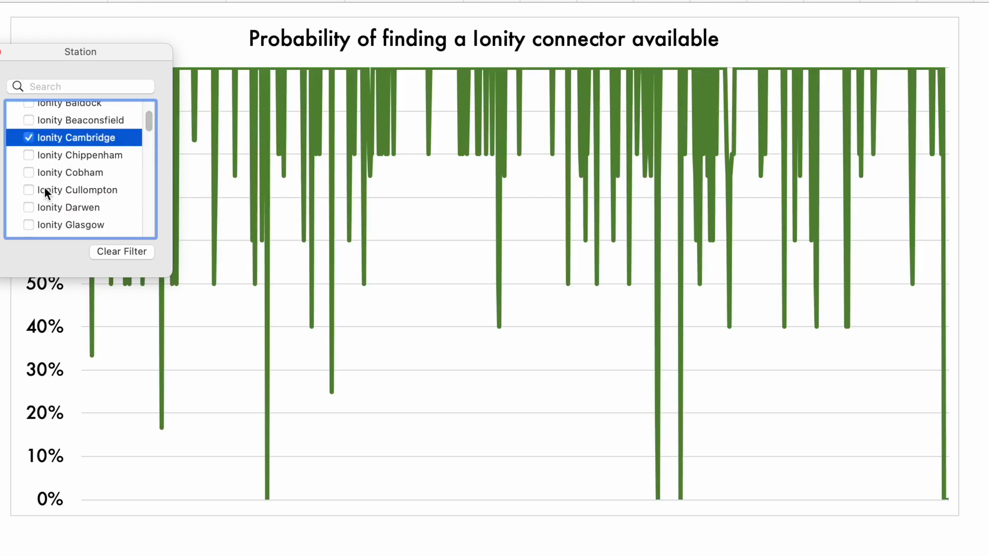
click(77, 434)
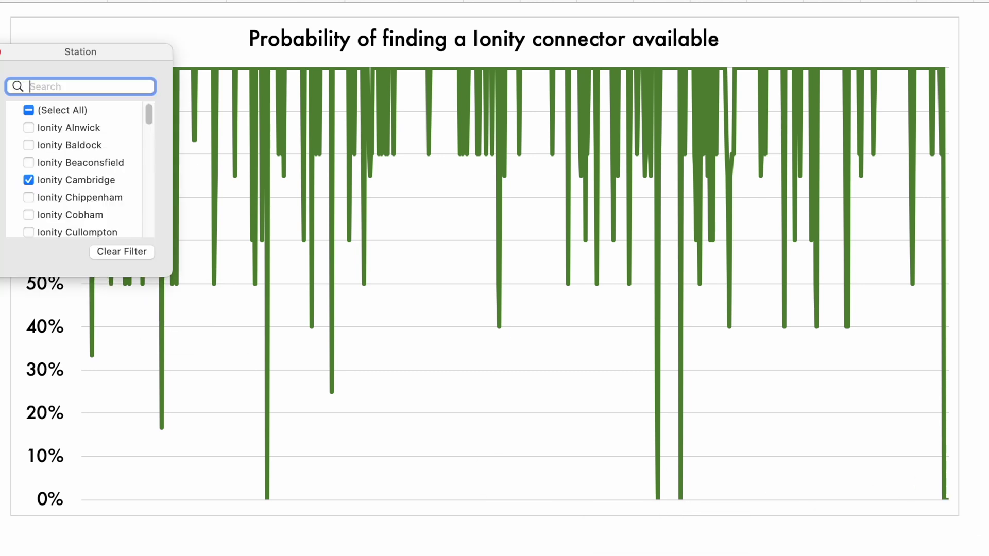
- Switch the line chart's Station filter from Ionity Cambridge to Ionity Cobham and inspect the dates of its lowest availability points
click(28, 181)
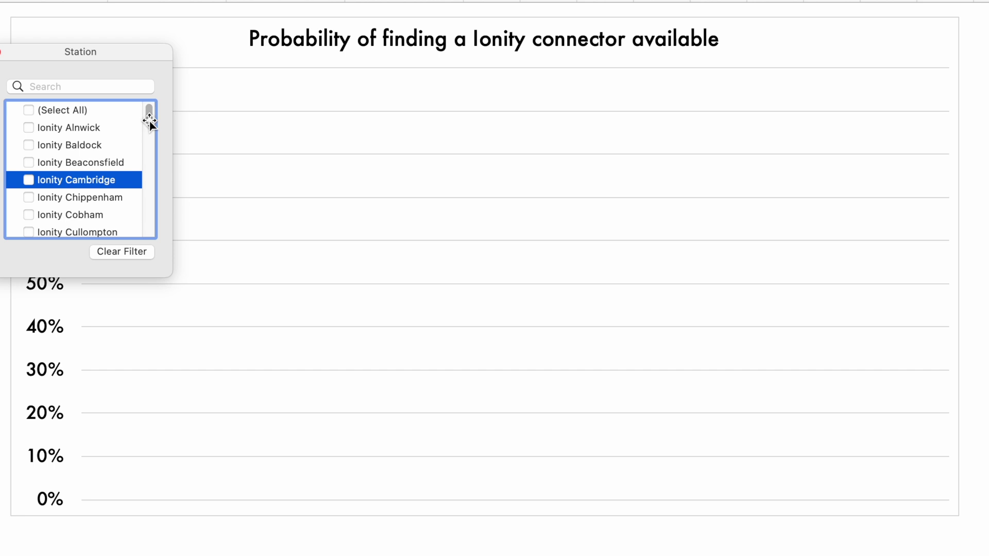
drag(148, 121, 149, 136)
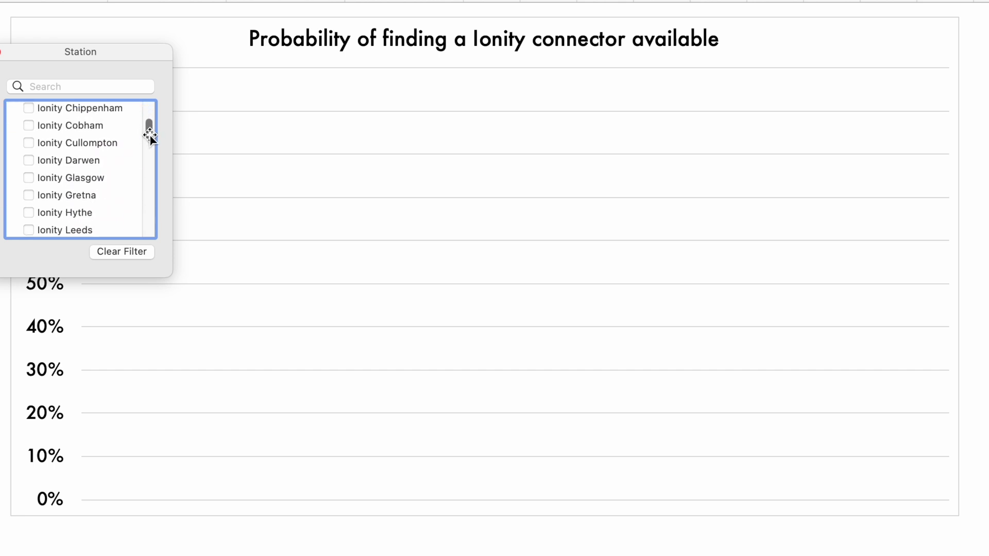
click(26, 126)
click(79, 459)
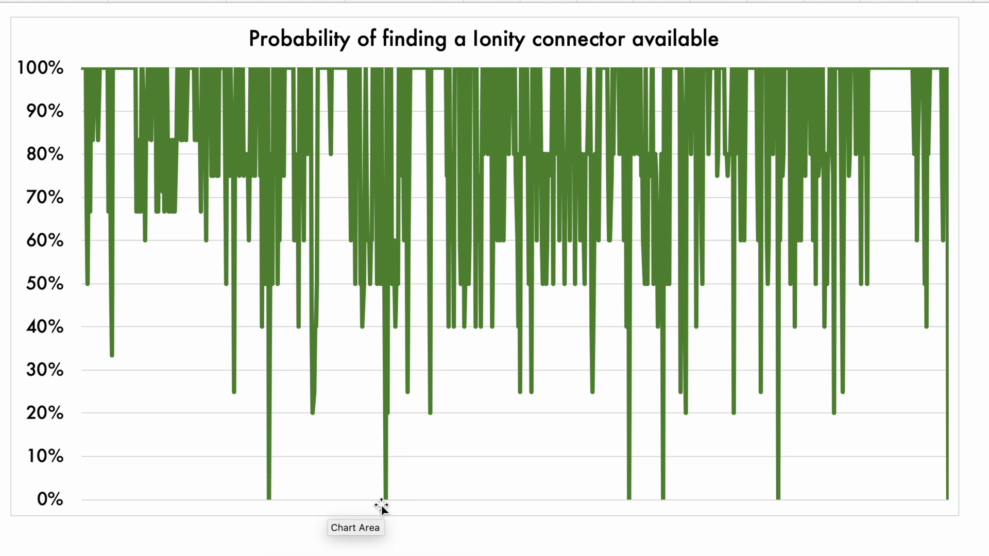
mouse_move(384, 502)
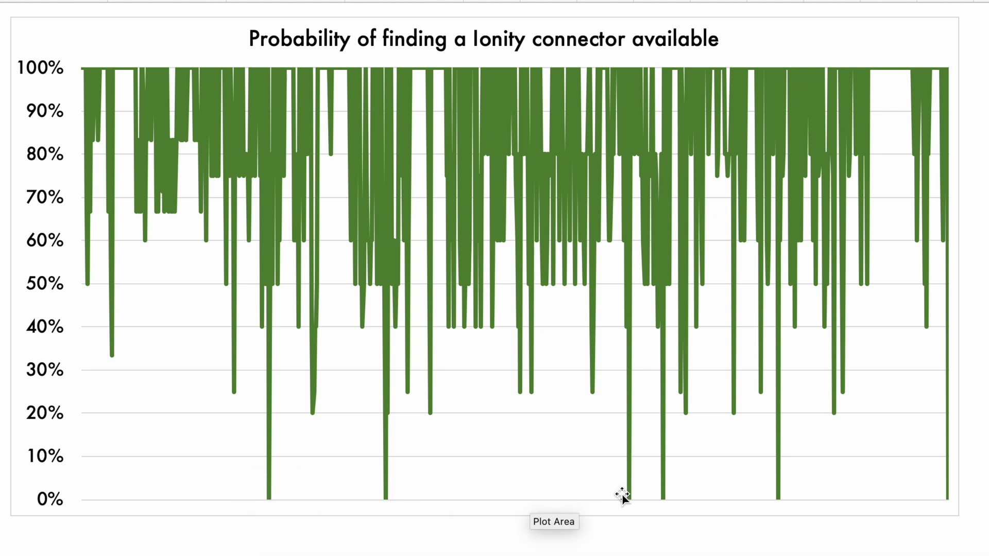
mouse_move(773, 498)
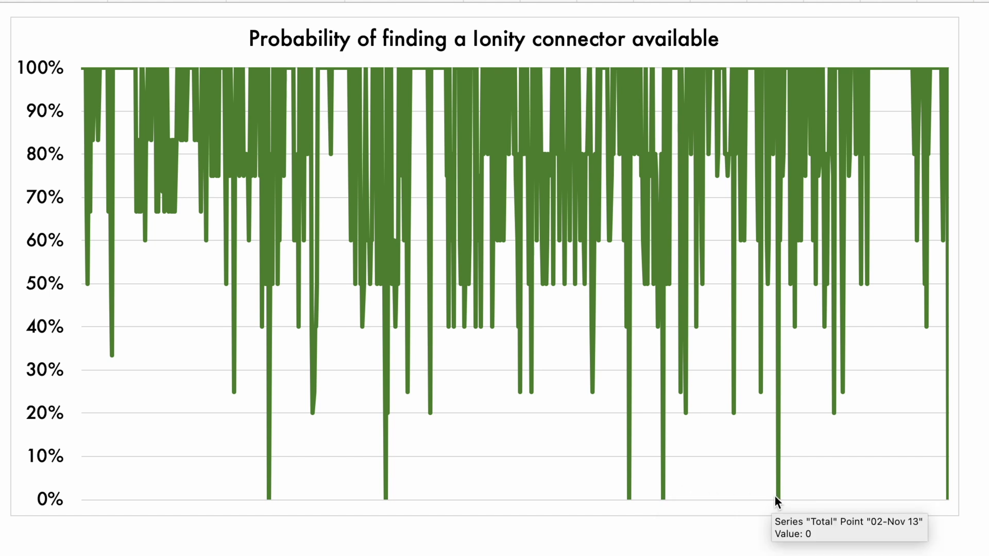
mouse_move(202, 234)
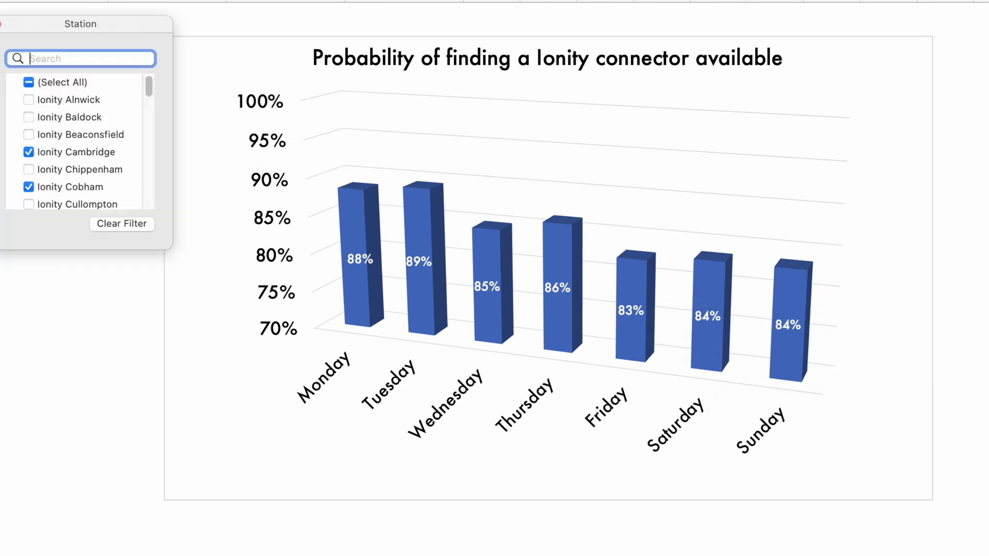
- Show all stations in the weekday column chart, and restrict its Station filter to Ionity Cobham only
click(31, 89)
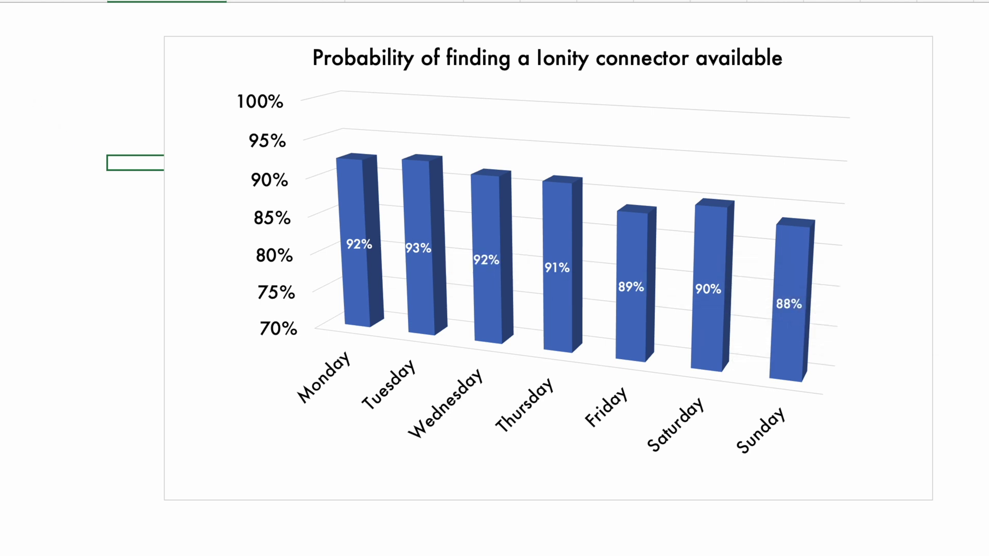
click(28, 82)
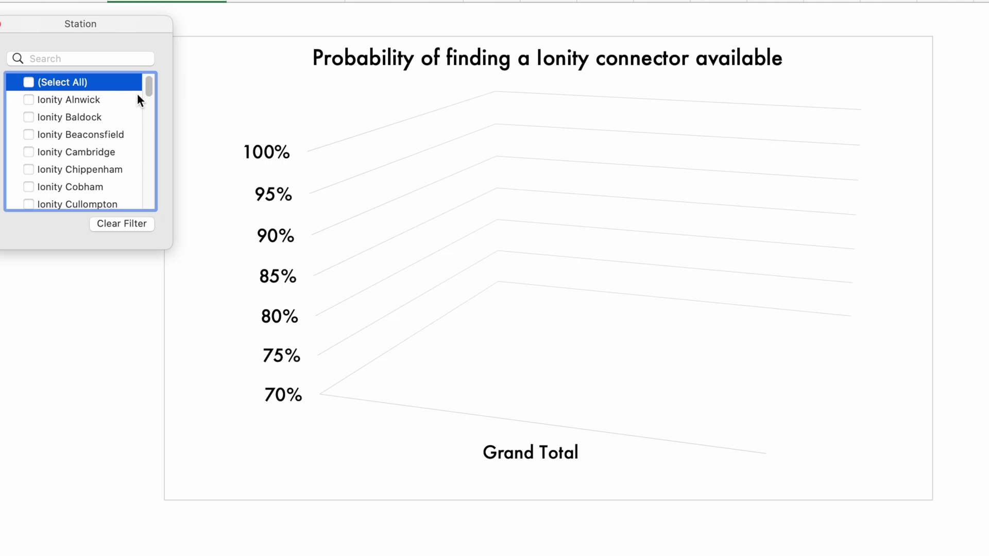
drag(147, 87, 147, 96)
click(33, 137)
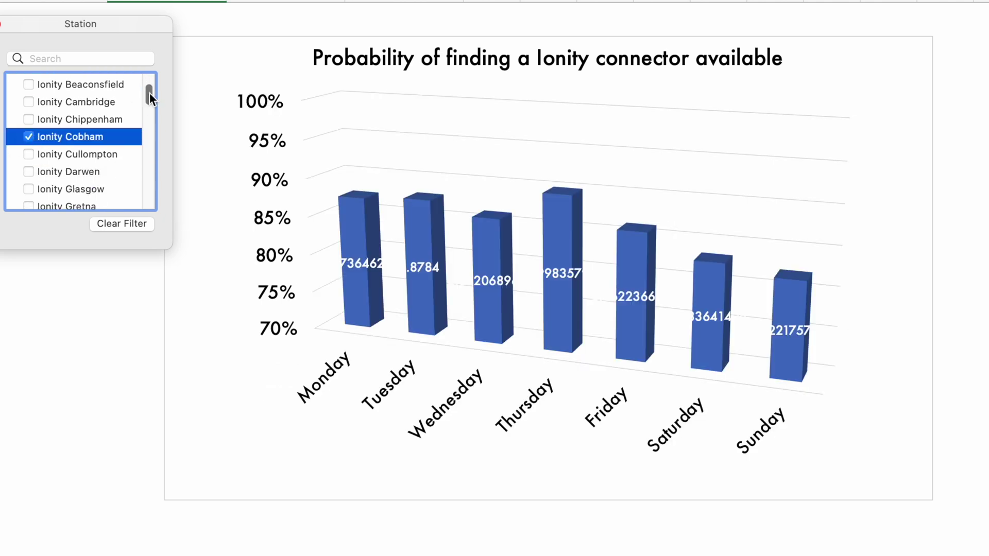
key(Escape)
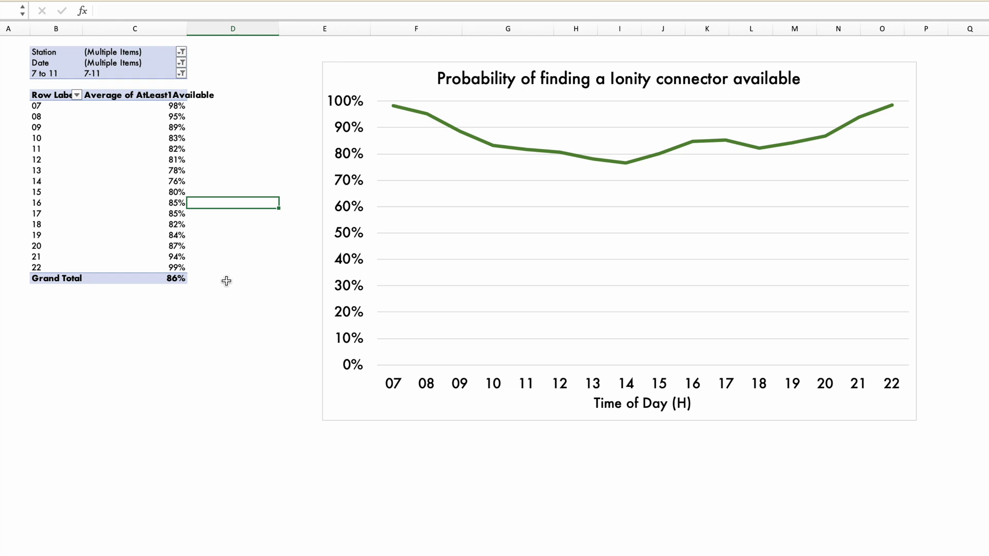
- Reset the Time of Day pivot table's Station filter and limit it to Ionity Cobham only
click(182, 52)
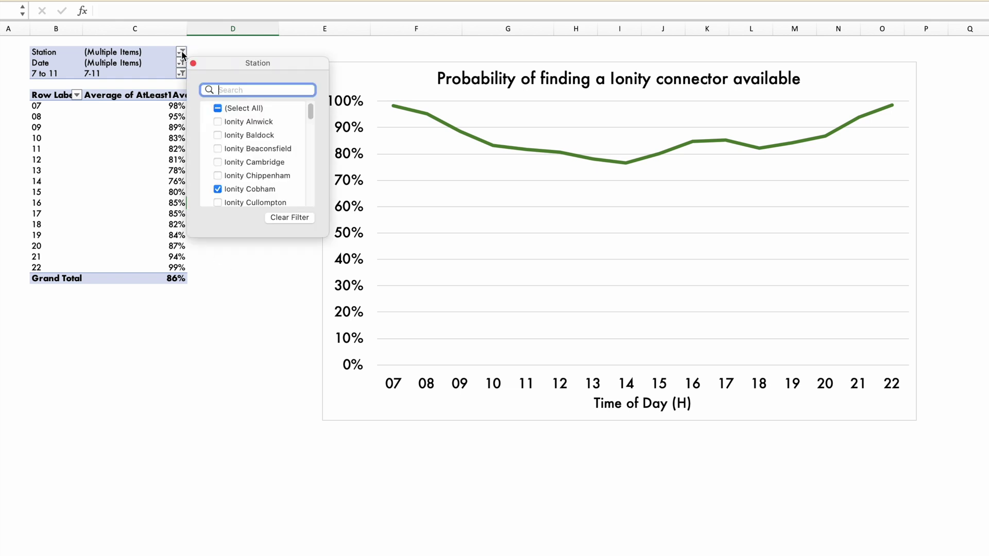
click(217, 112)
click(218, 112)
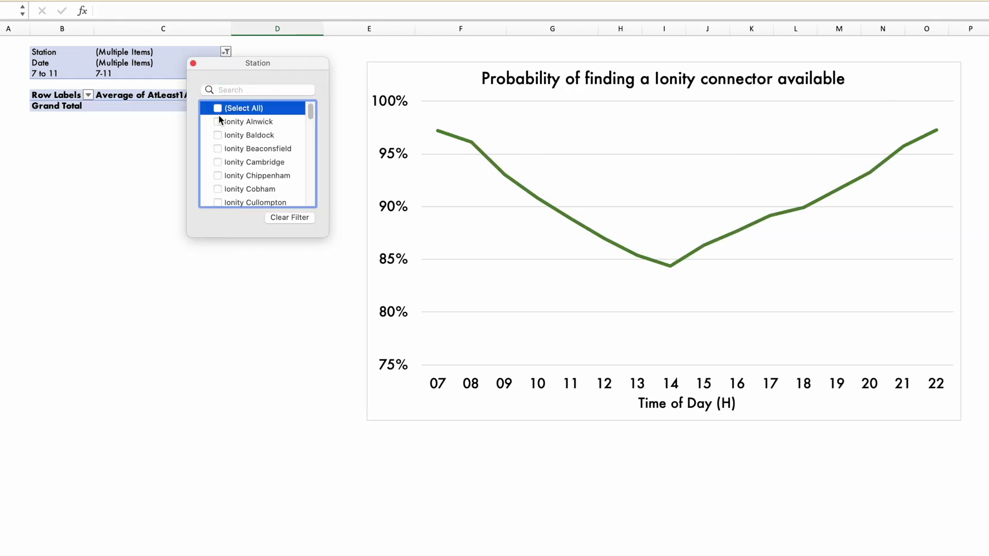
click(218, 189)
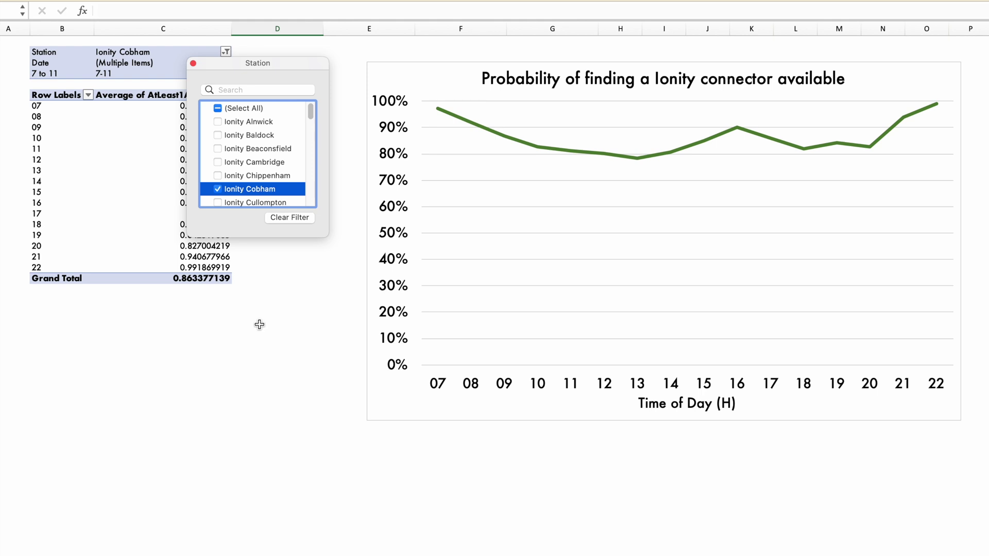
click(259, 326)
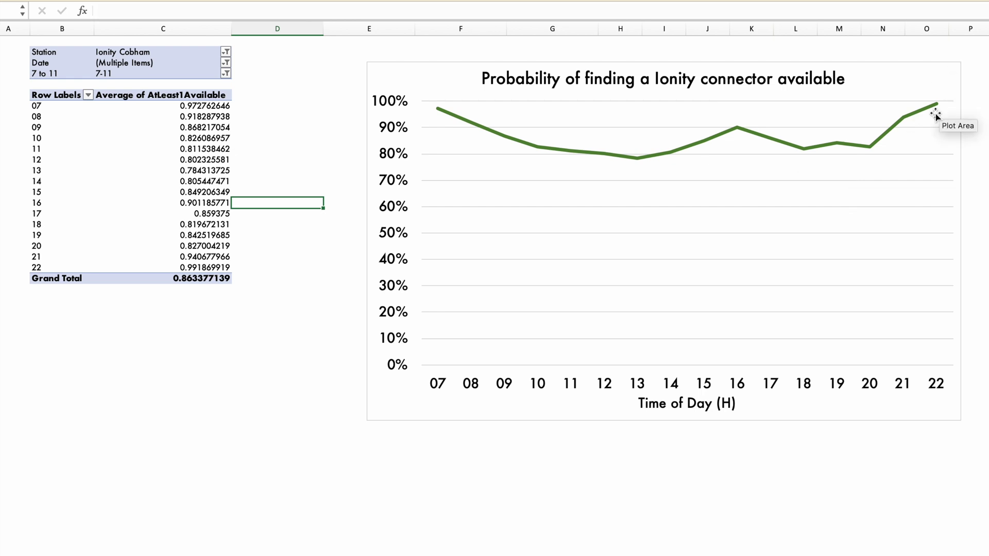
- Add Day as a filter field to the Time of Day pivot table and restrict it to Saturday
click(226, 63)
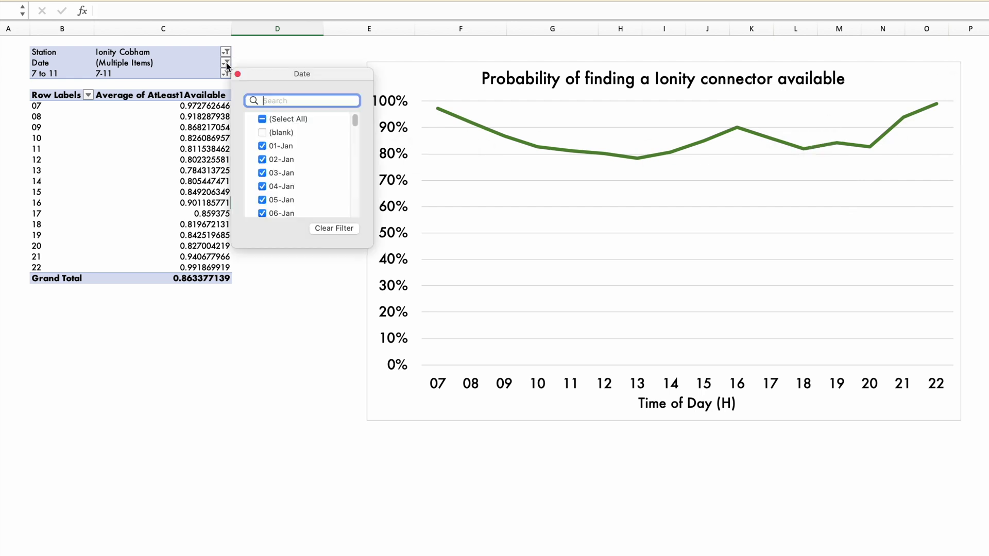
click(227, 64)
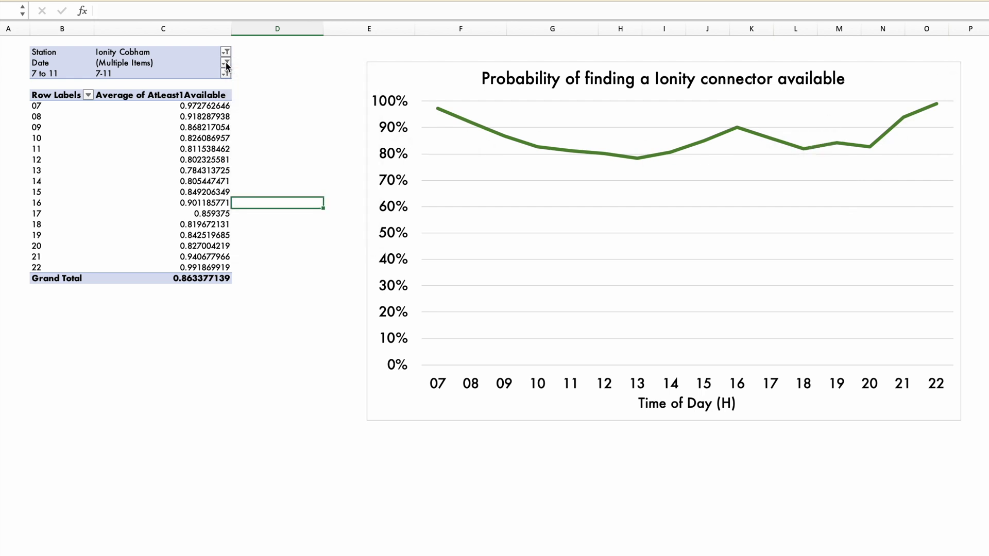
click(193, 184)
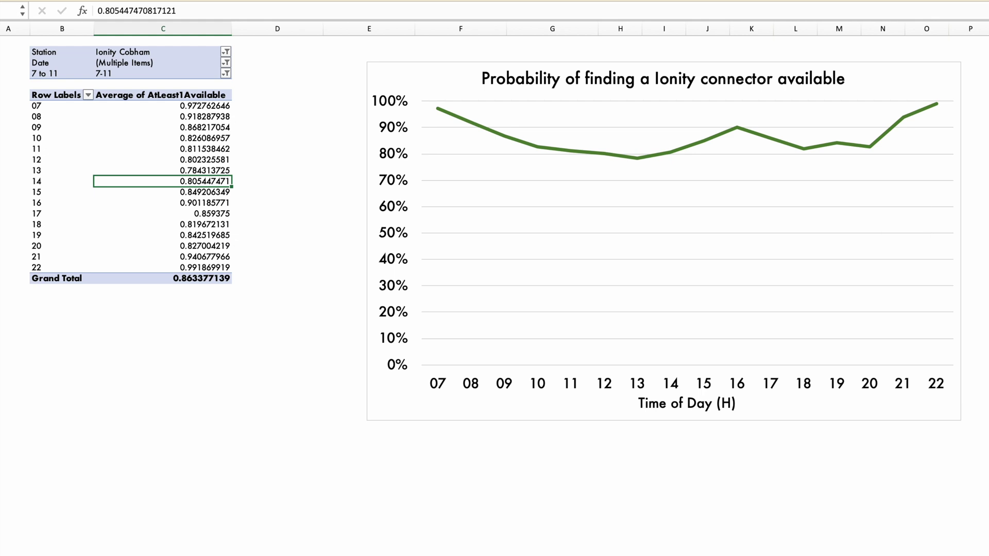
click(226, 73)
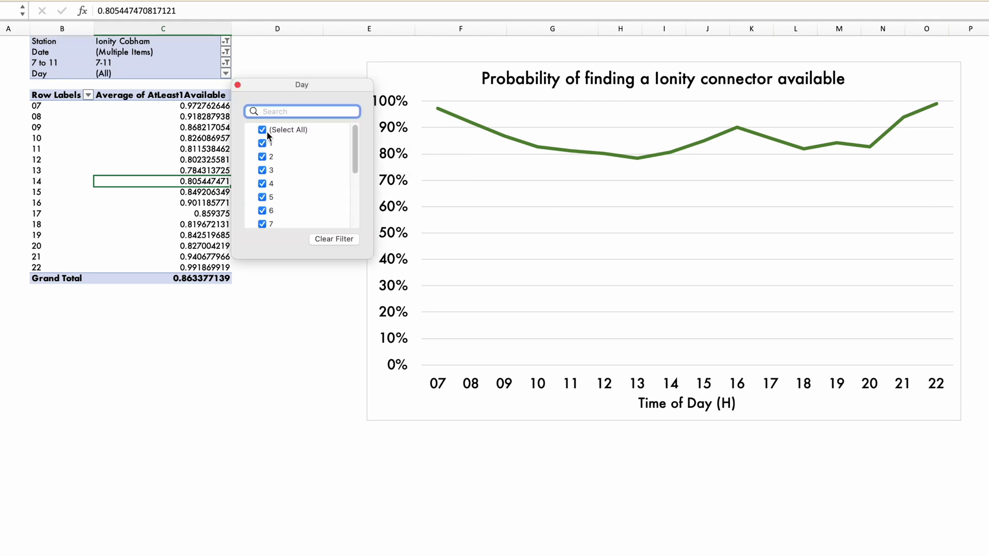
click(263, 130)
drag(356, 135, 305, 232)
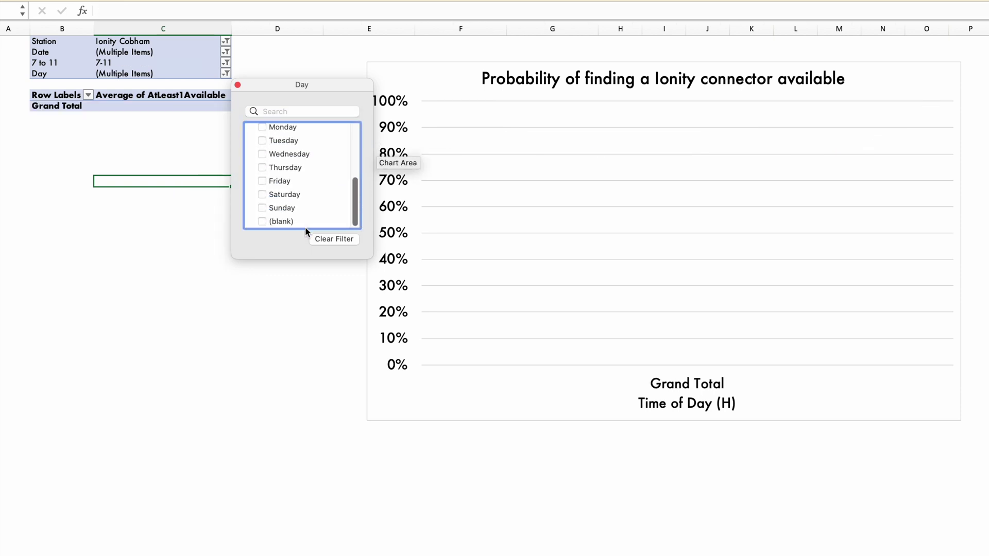
click(262, 194)
click(317, 214)
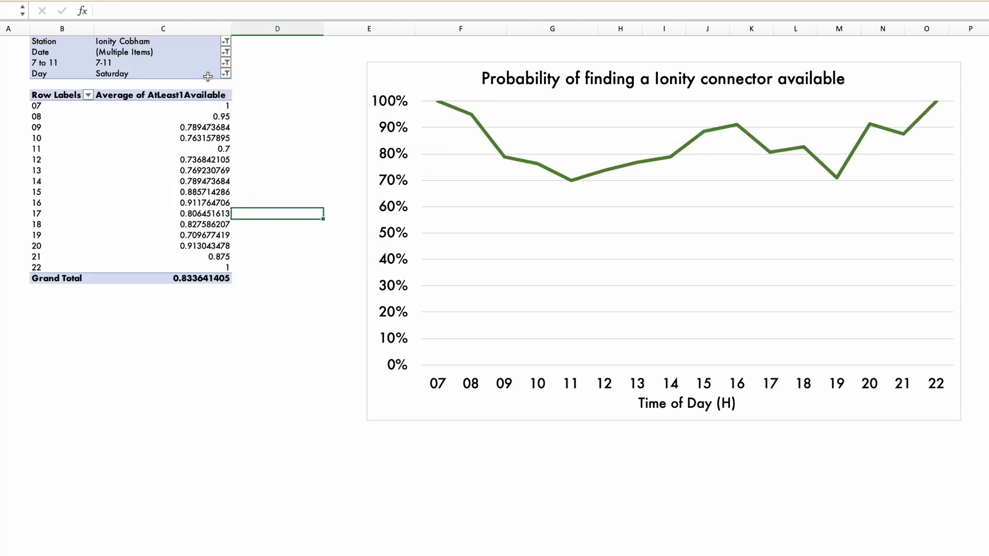
- Include Sunday alongside Saturday in the Day filter and inspect the low points of Ionity Cobham's hourly line
drag(354, 138, 354, 206)
click(263, 208)
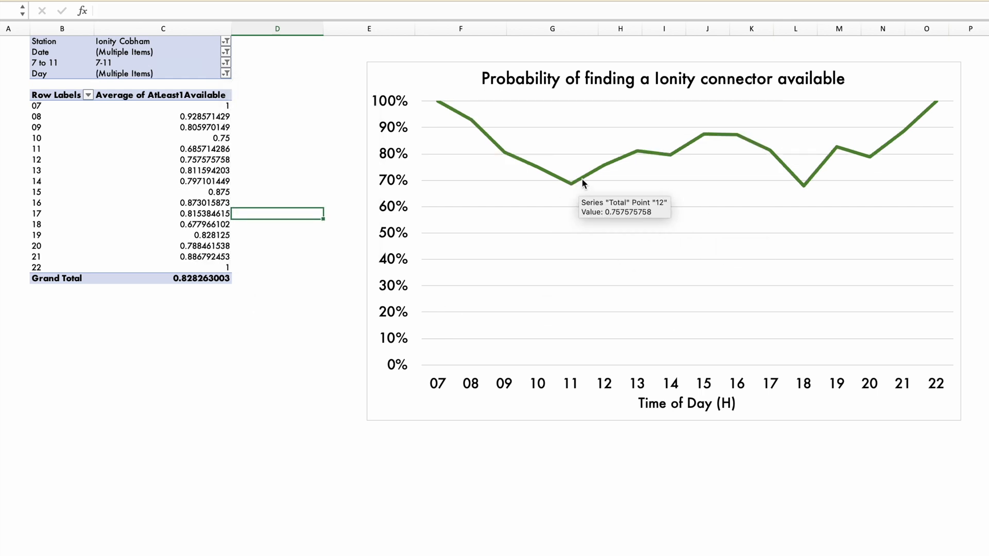
mouse_move(808, 189)
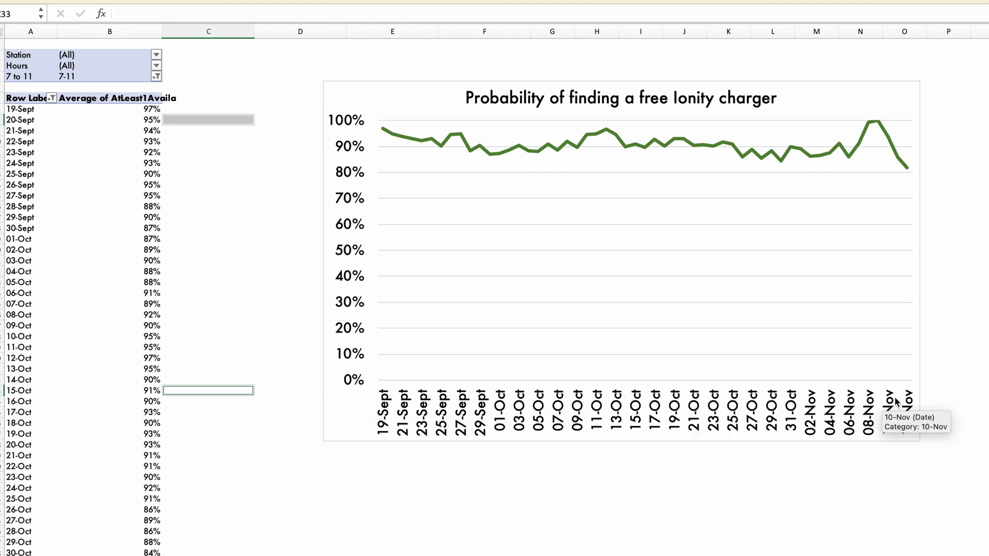
- Check the Station filter of the daily free-charger chart and examine its values from mid-October into November
click(157, 55)
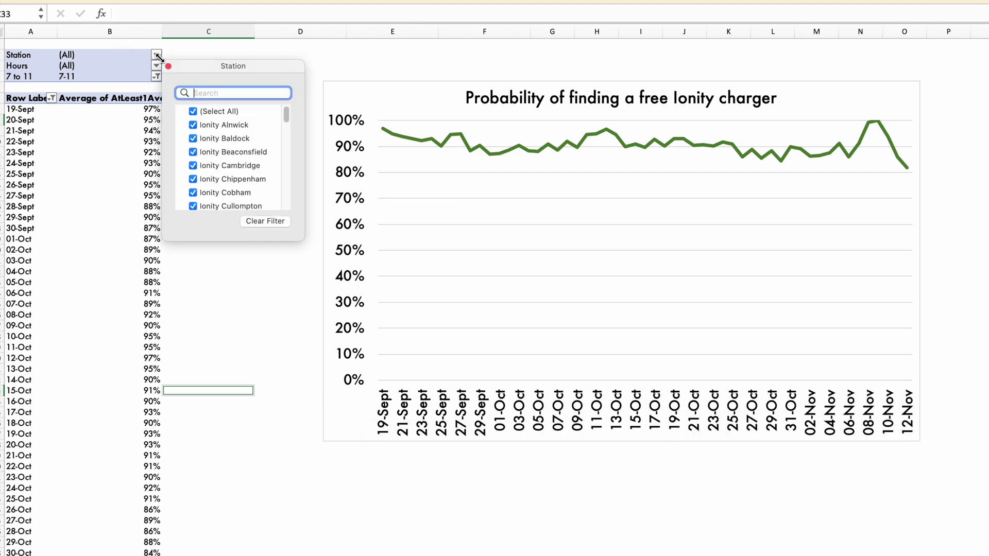
click(157, 56)
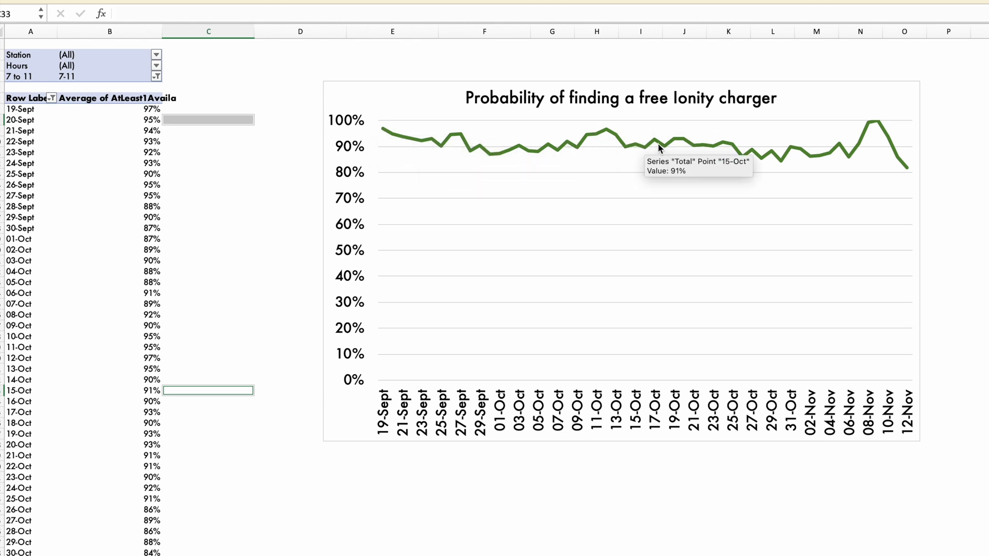
mouse_move(850, 154)
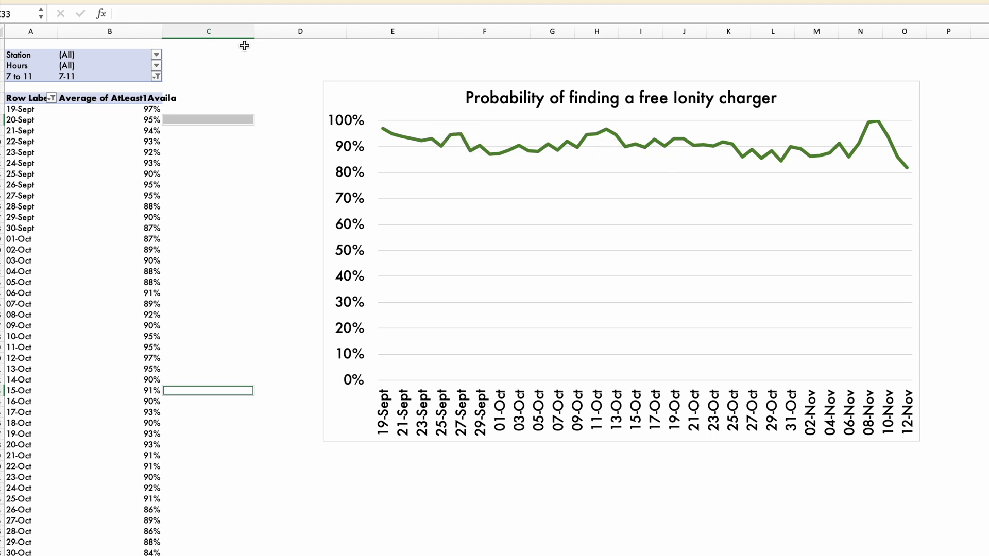
- Restrict the daily free-charger pivot table's Hours filter to 14, 15 and 16 only
click(156, 65)
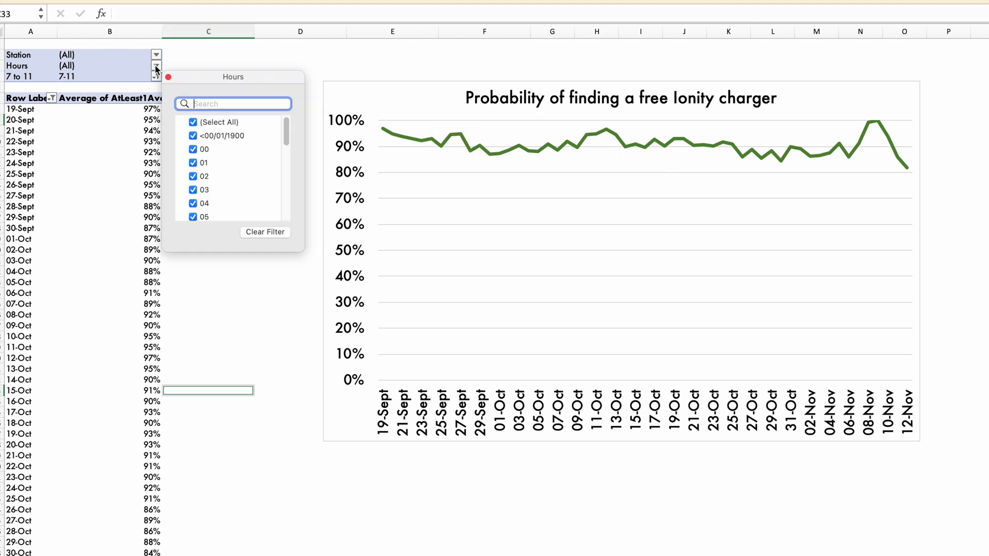
click(192, 123)
scroll(287, 138, down, 1)
drag(286, 138, 288, 192)
click(192, 135)
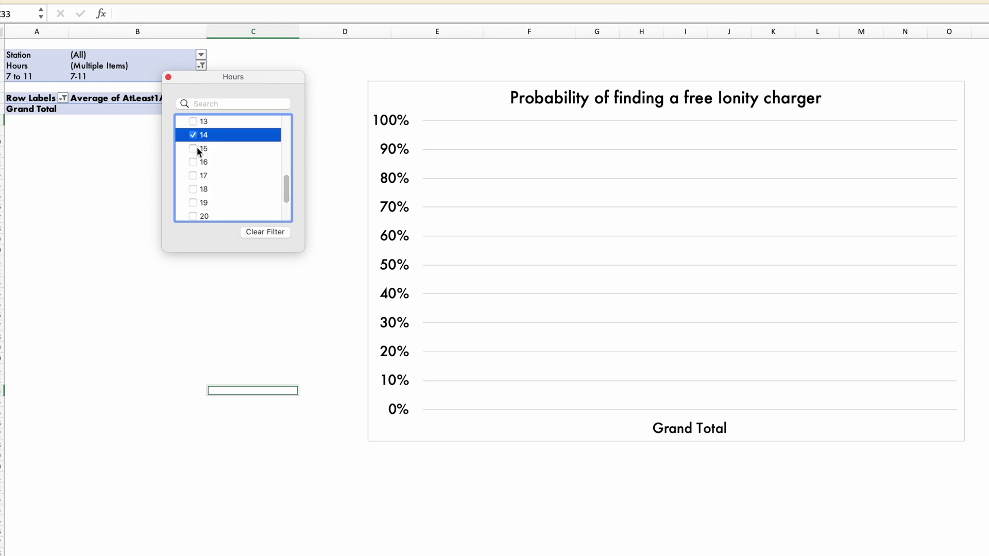
click(193, 149)
click(193, 162)
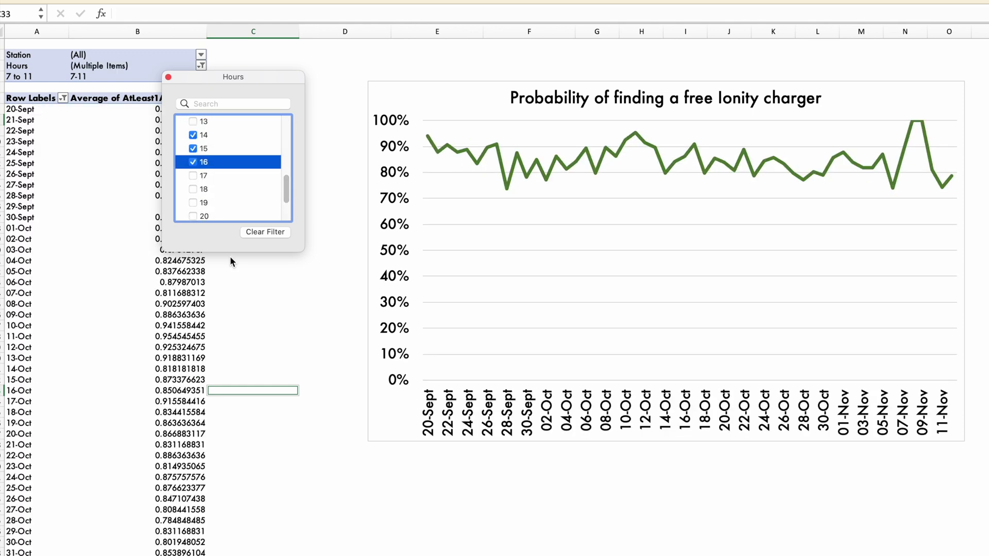
click(232, 329)
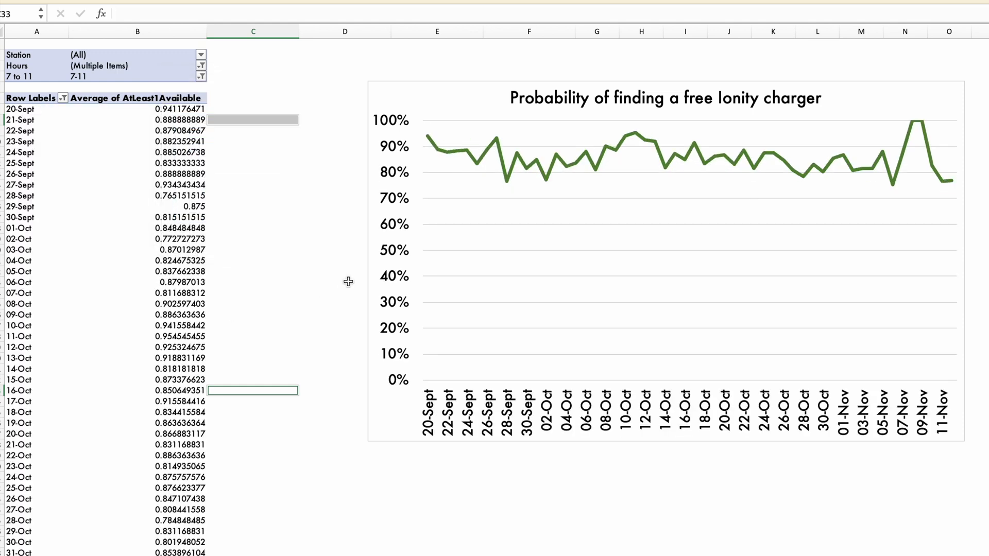
- Limit the daily pivot table's Station filter to Ionity Cobham and Ionity Milton Keynes
click(201, 55)
click(241, 112)
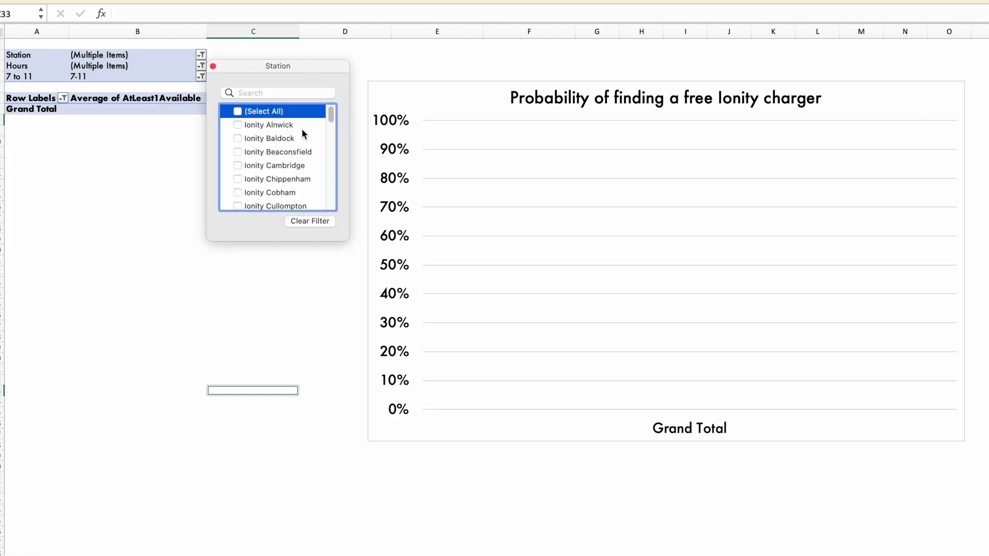
click(243, 190)
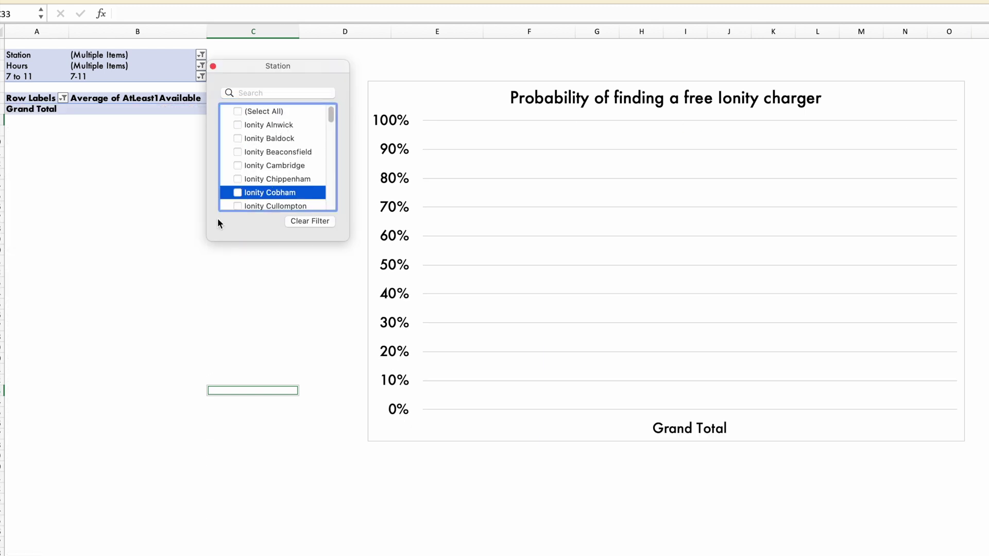
click(237, 193)
scroll(329, 128, down, 3)
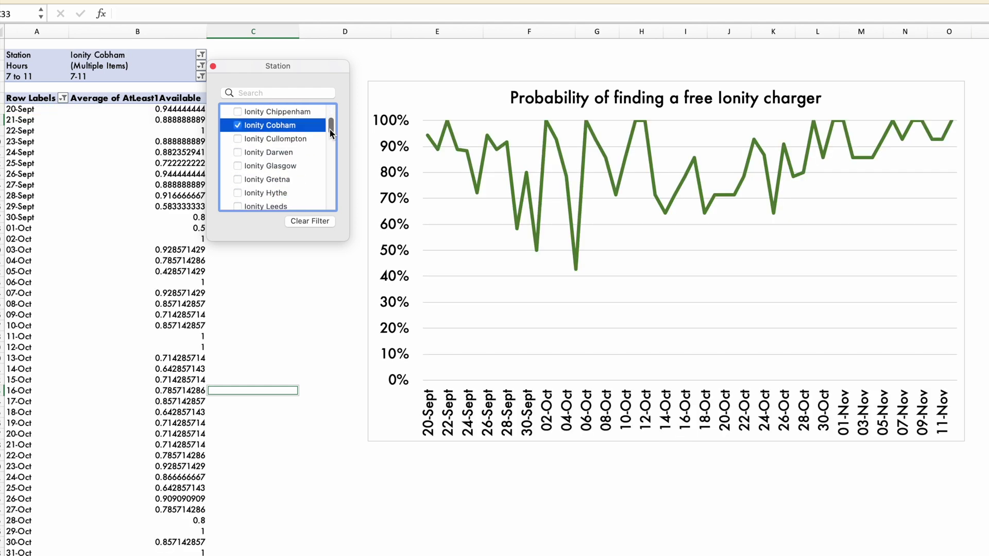
drag(330, 130, 329, 137)
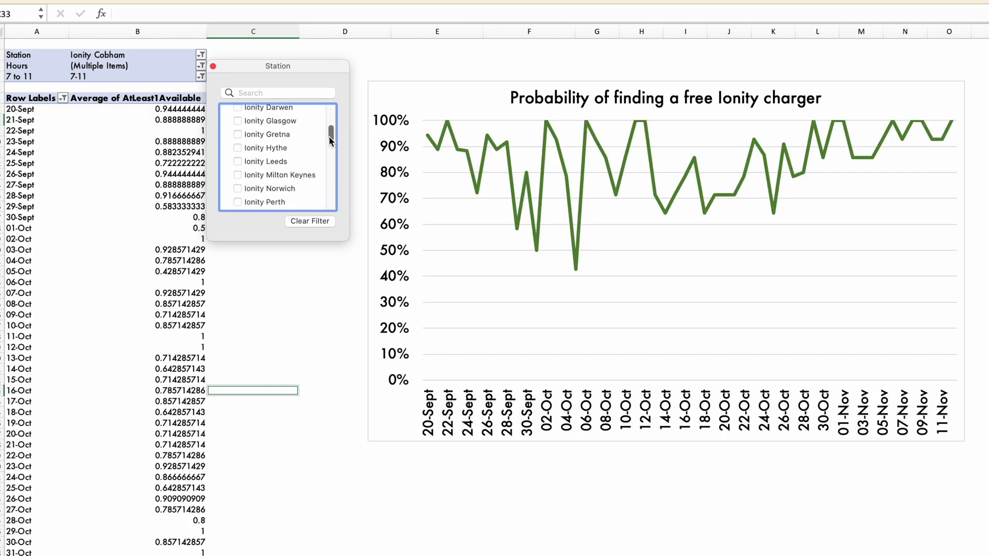
click(238, 176)
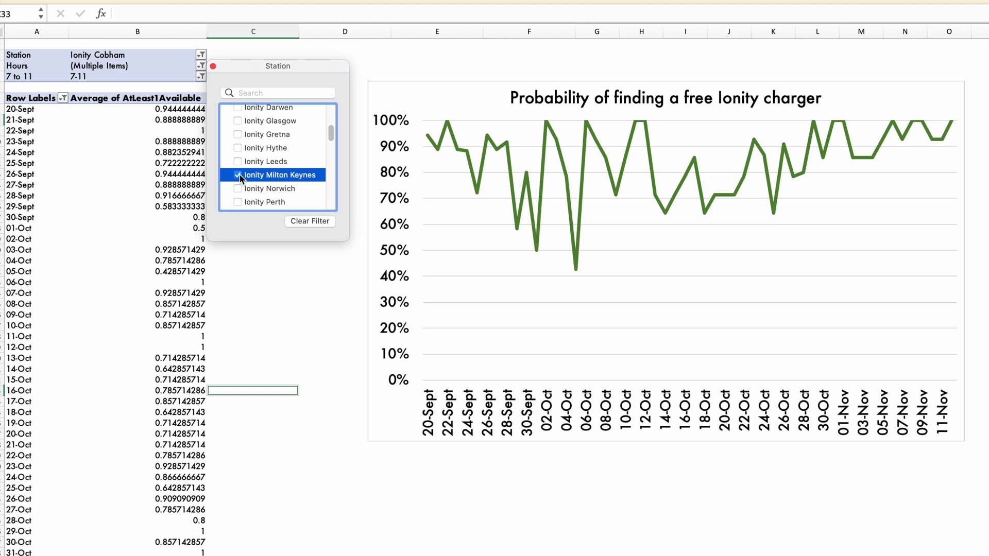
click(297, 298)
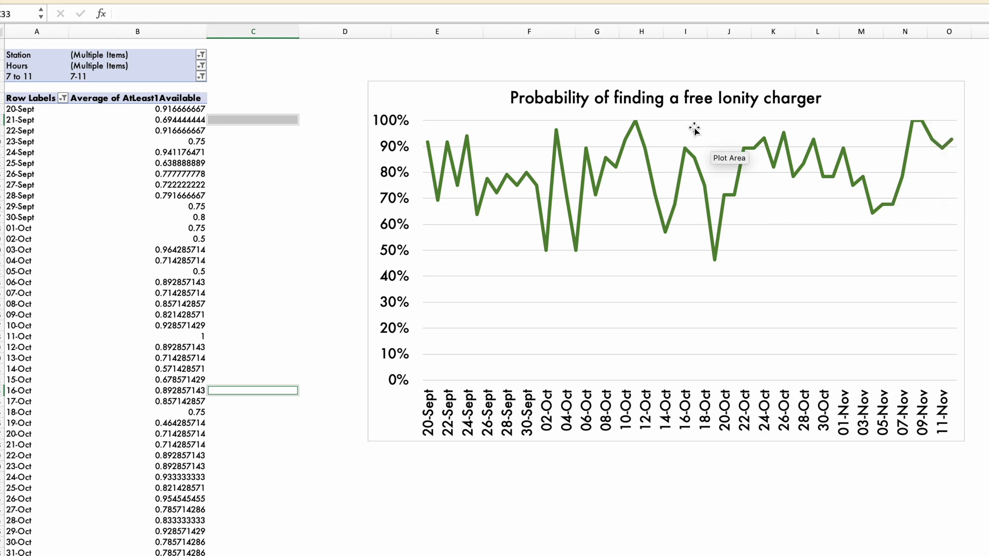
- Examine the daily probability line for the two selected stations, especially its points from late October into early November
mouse_move(463, 177)
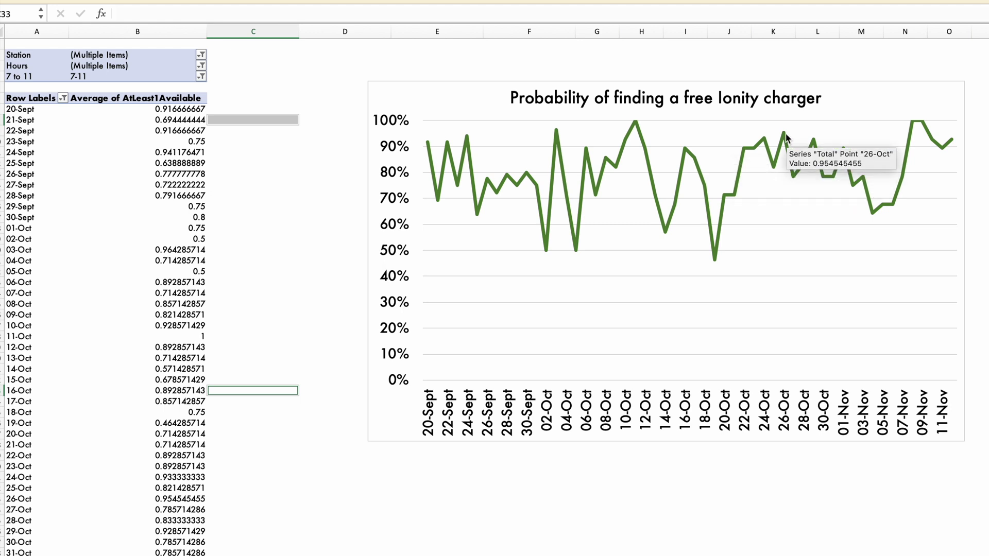
mouse_move(843, 190)
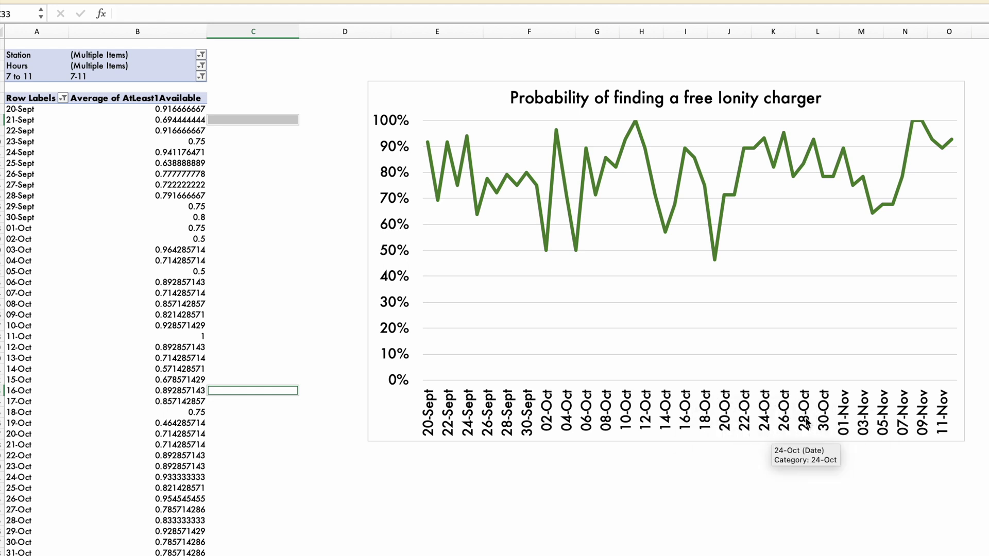
mouse_move(808, 166)
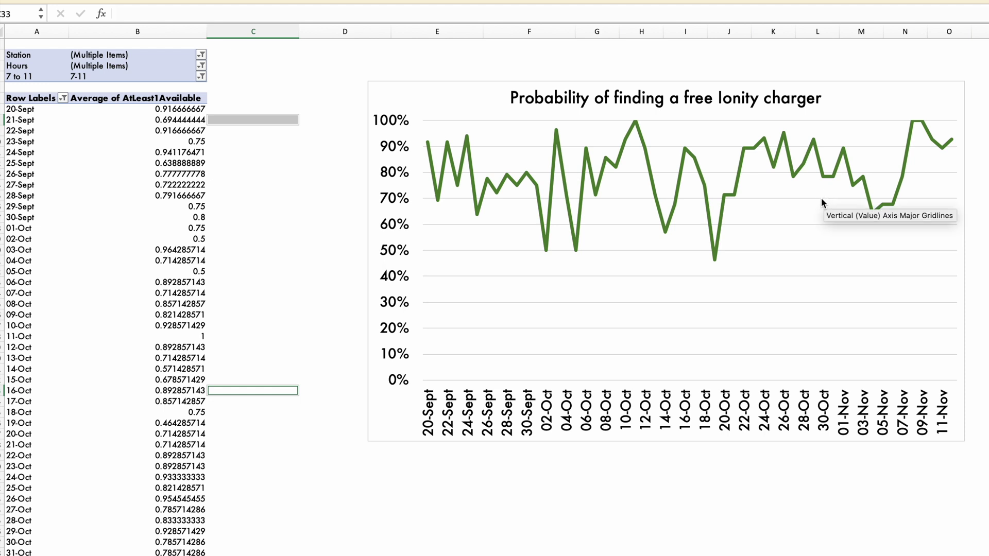
click(356, 503)
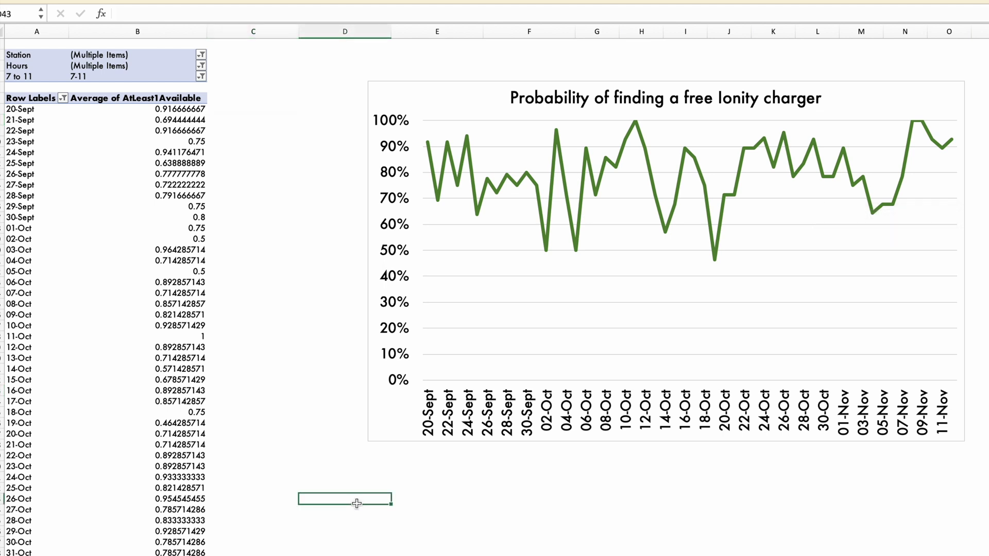